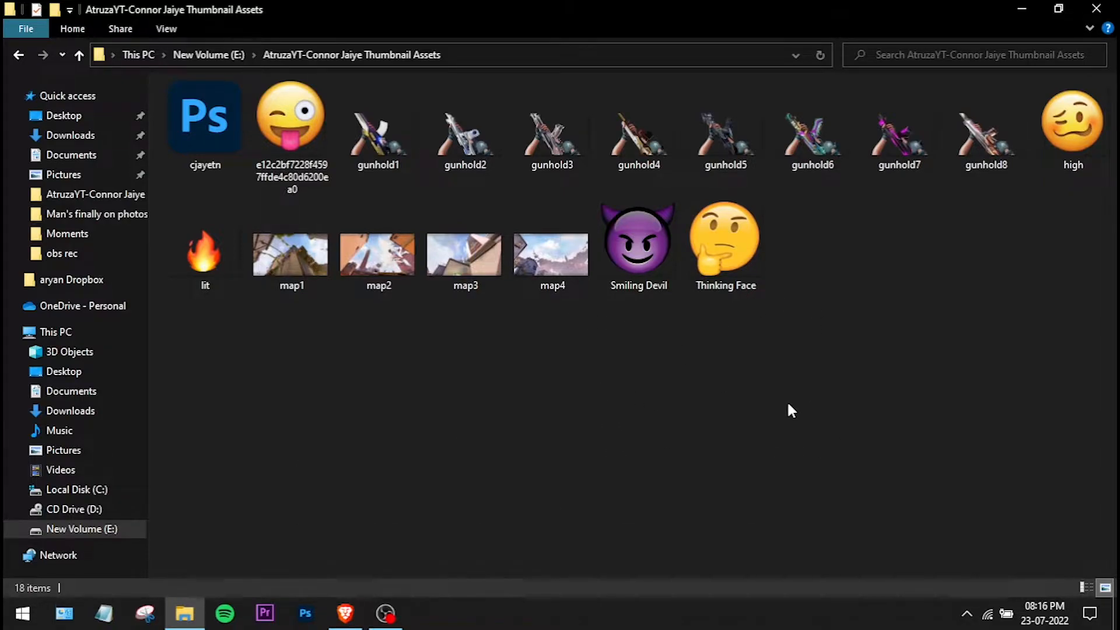
left_click_drag(558, 325, 274, 255)
left_click_drag(349, 196, 983, 129)
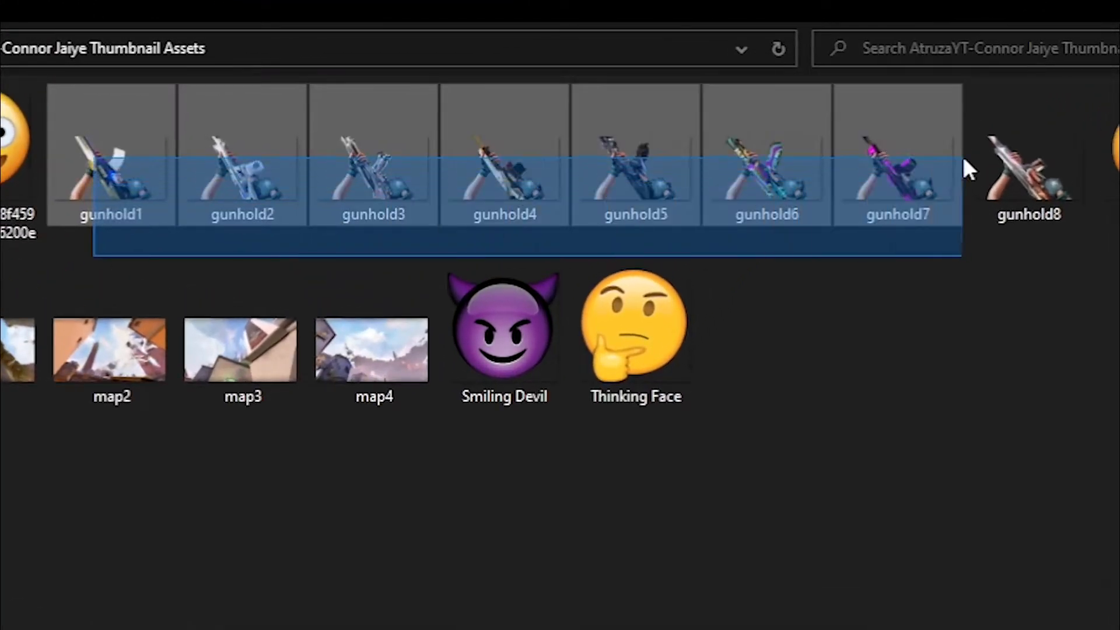
left_click_drag(1024, 160, 1032, 241)
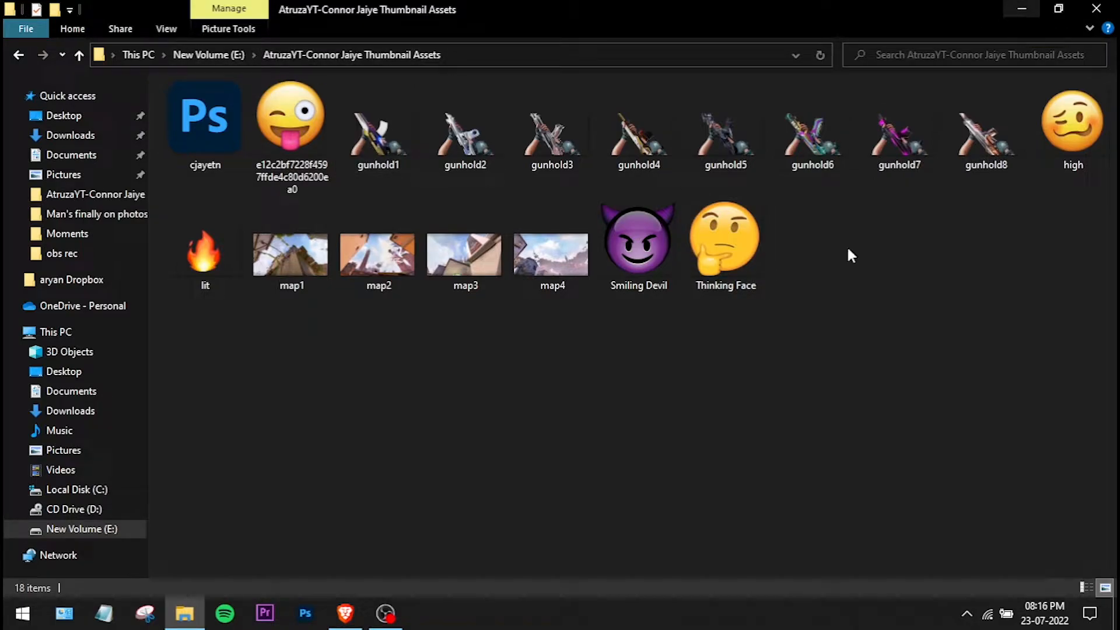
Switch to Photoshop and create a new document 1280 pixels wide and 720 pixels high.
left_click(303, 614)
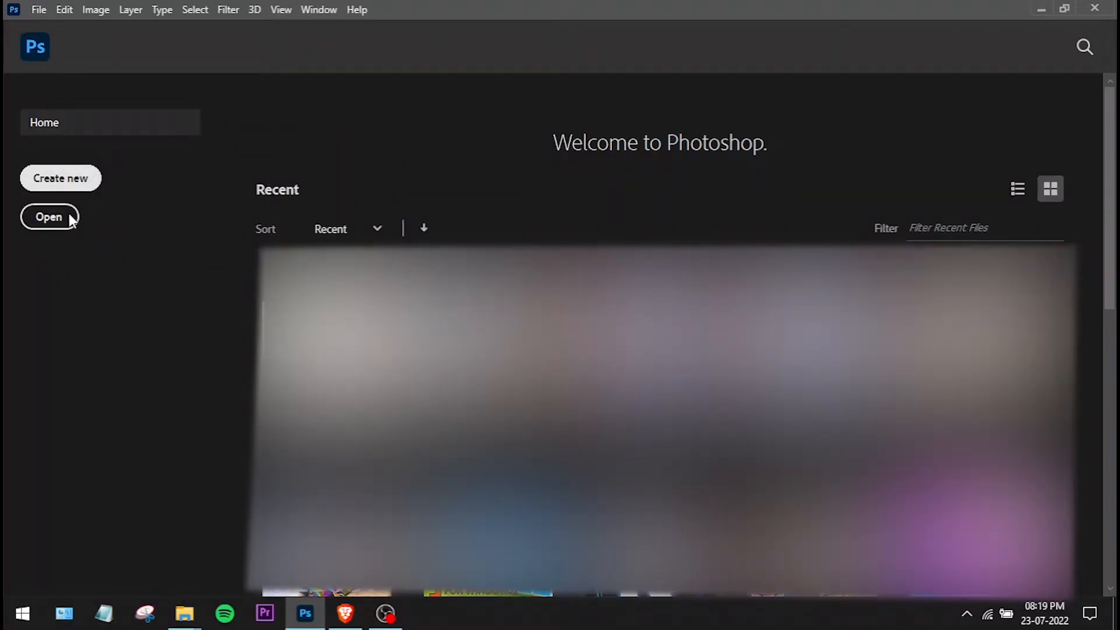
key("ctrl+n")
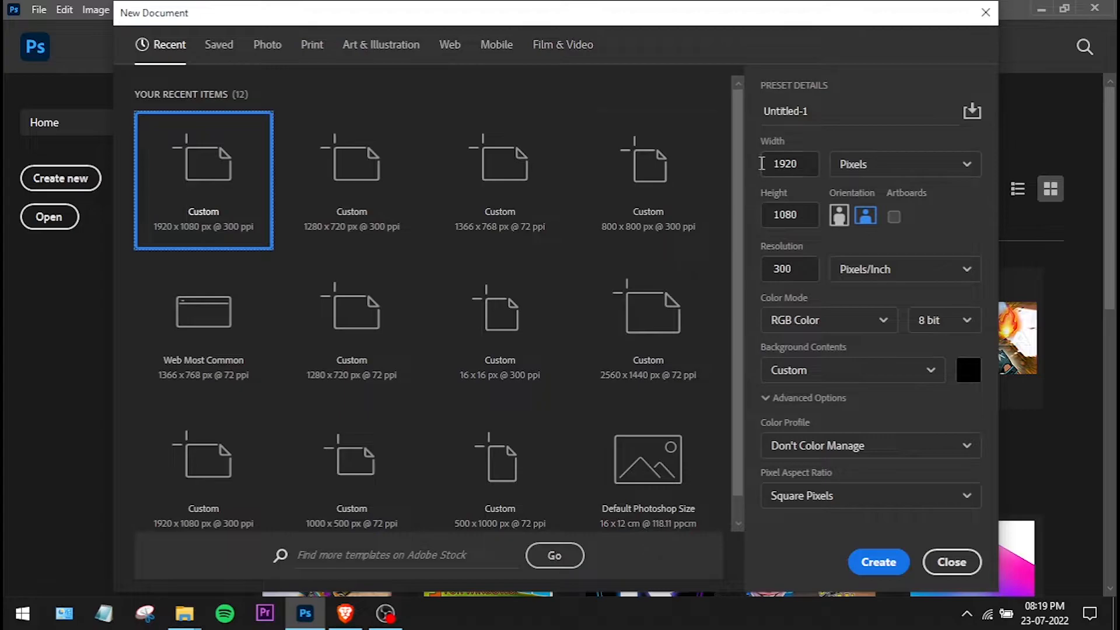
double_click(782, 164)
type("12")
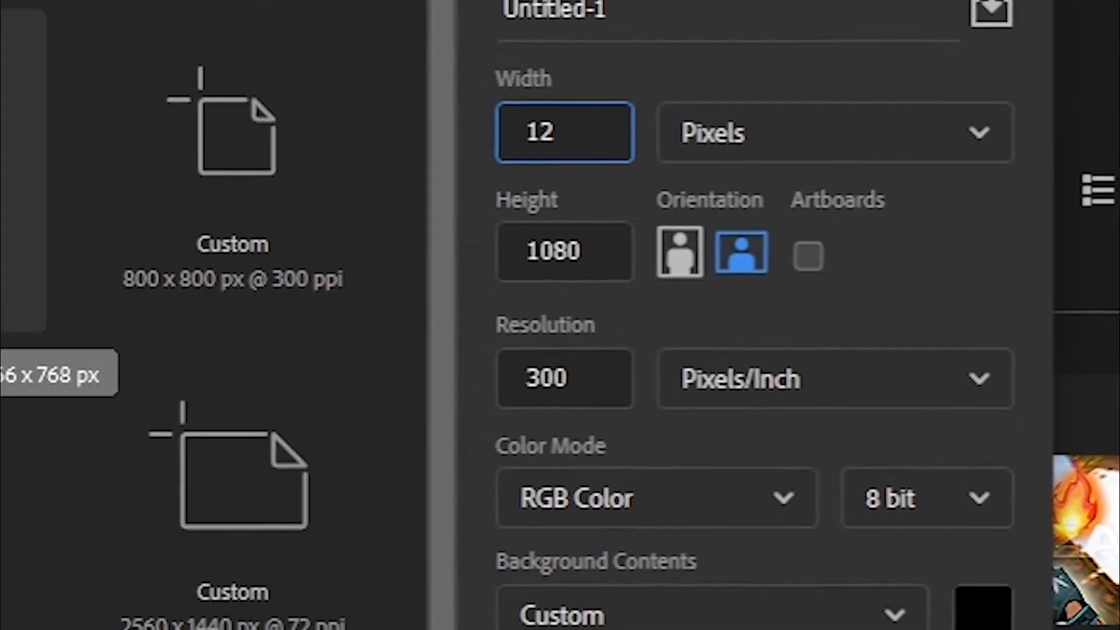
type("80")
key("Tab")
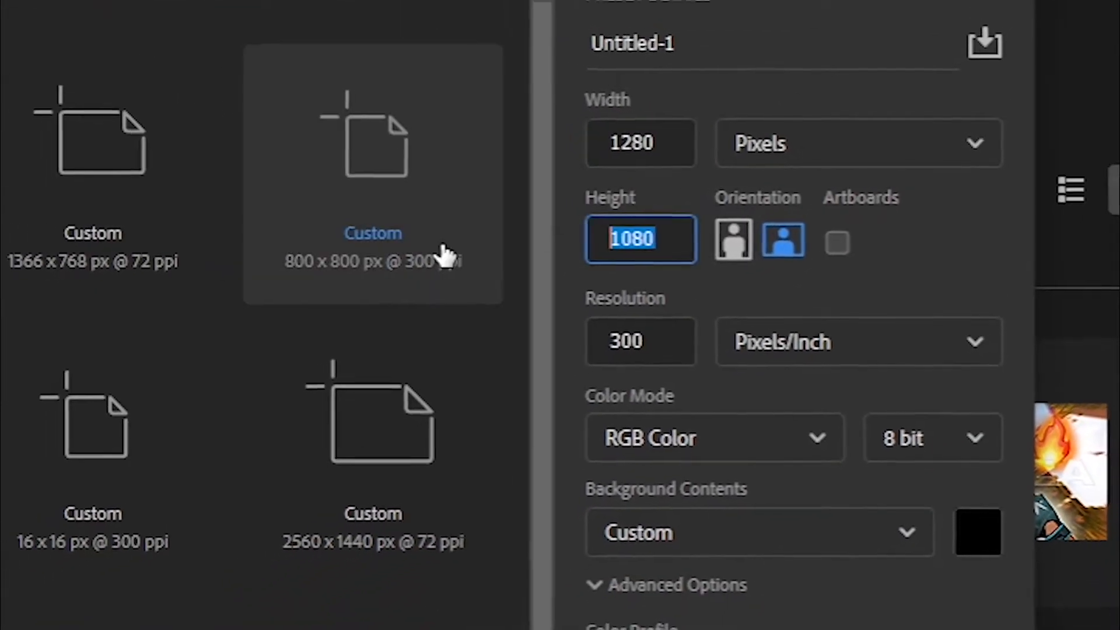
type("720")
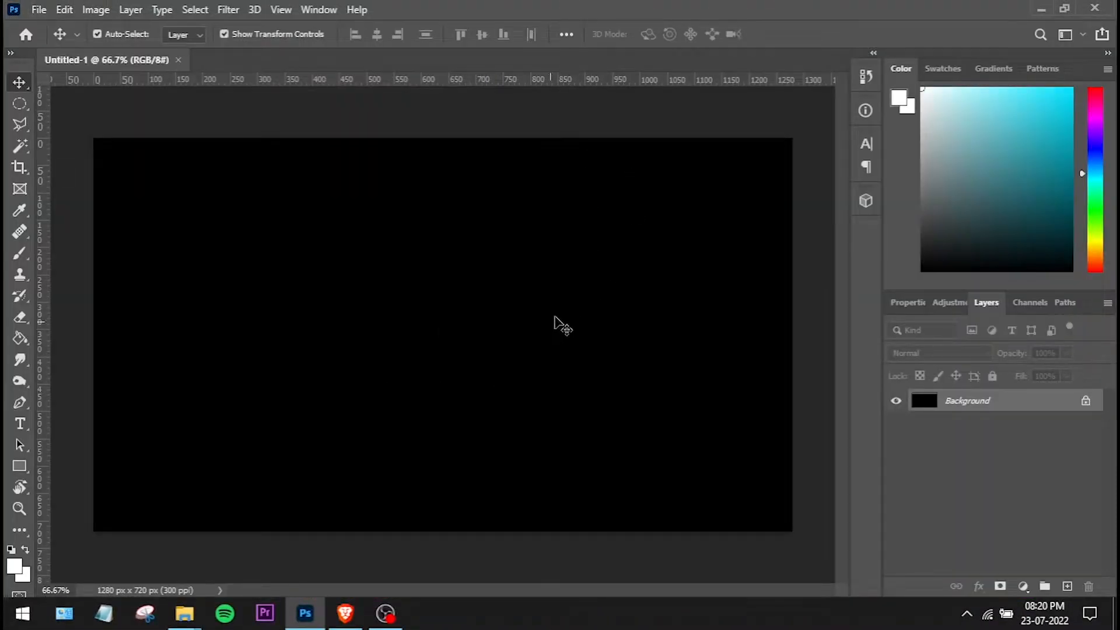
key("ctrl+minus")
key("ctrl+minus")
scroll(665, 352, "down", 2)
scroll(661, 349, "up", 4)
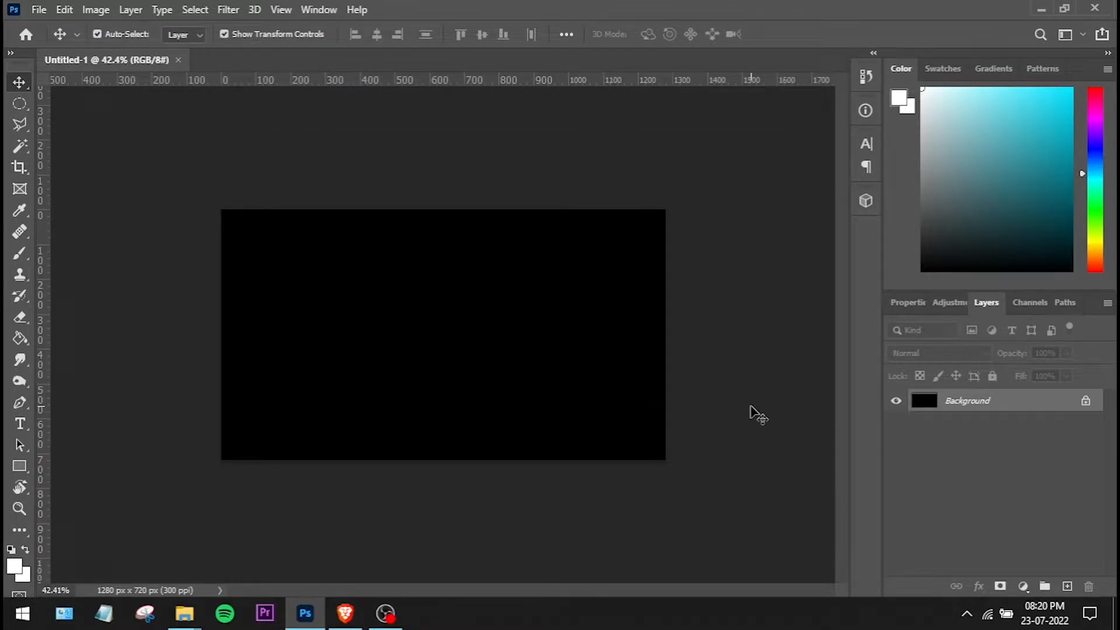
key("ctrl+0")
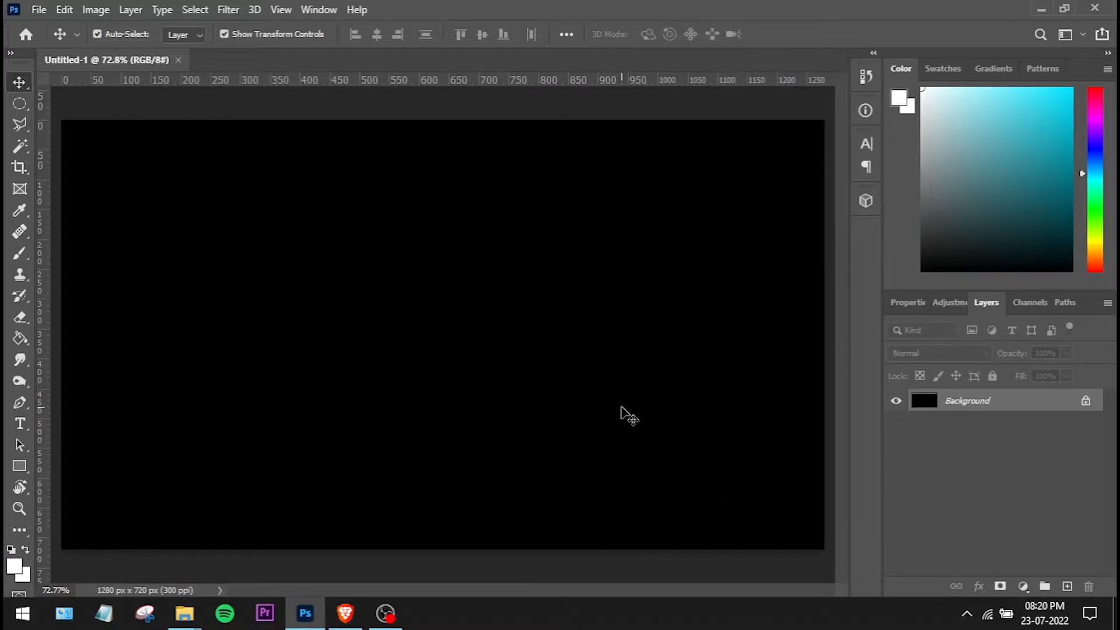
scroll(629, 415, "down", 2)
scroll(629, 415, "up", 1)
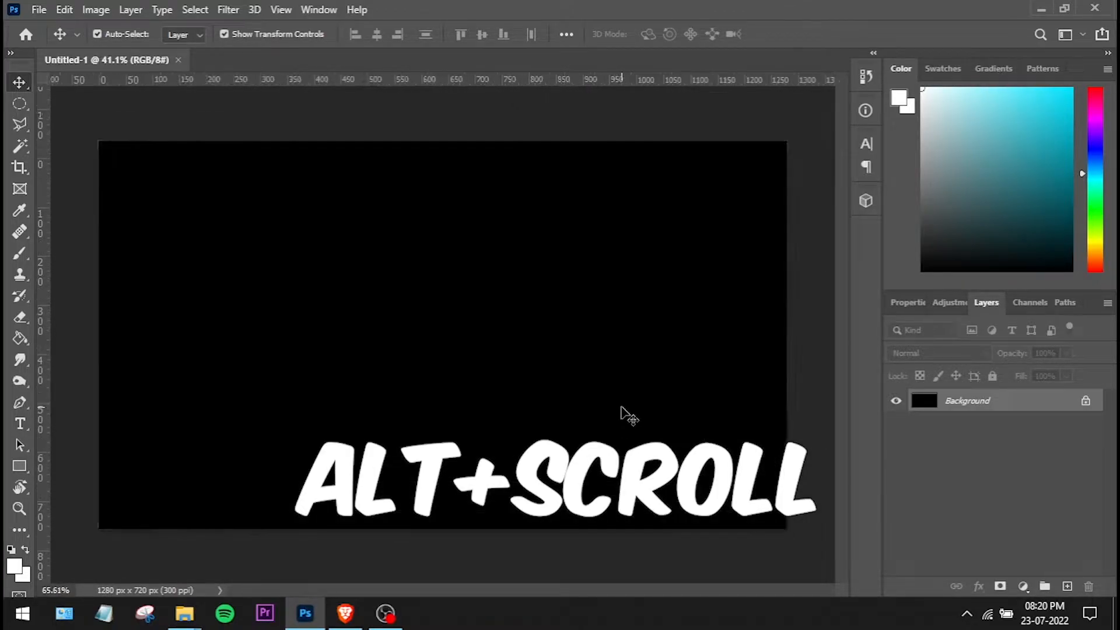
scroll(629, 412, "down", 3)
scroll(630, 413, "up", 1)
scroll(630, 413, "down", 3)
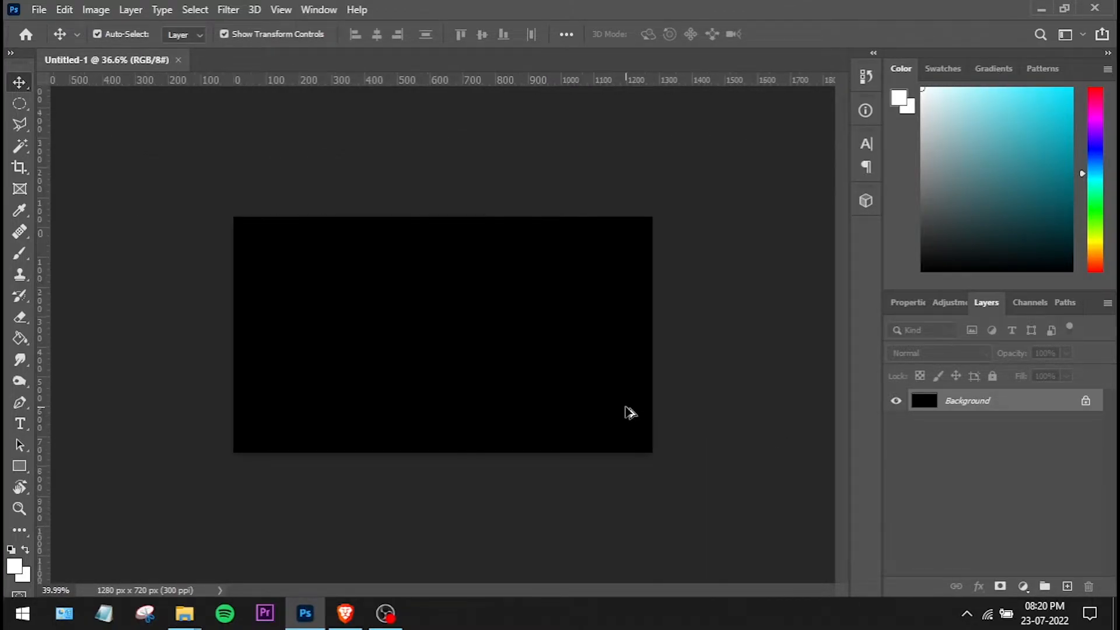
scroll(630, 412, "up", 2)
scroll(630, 412, "down", 1)
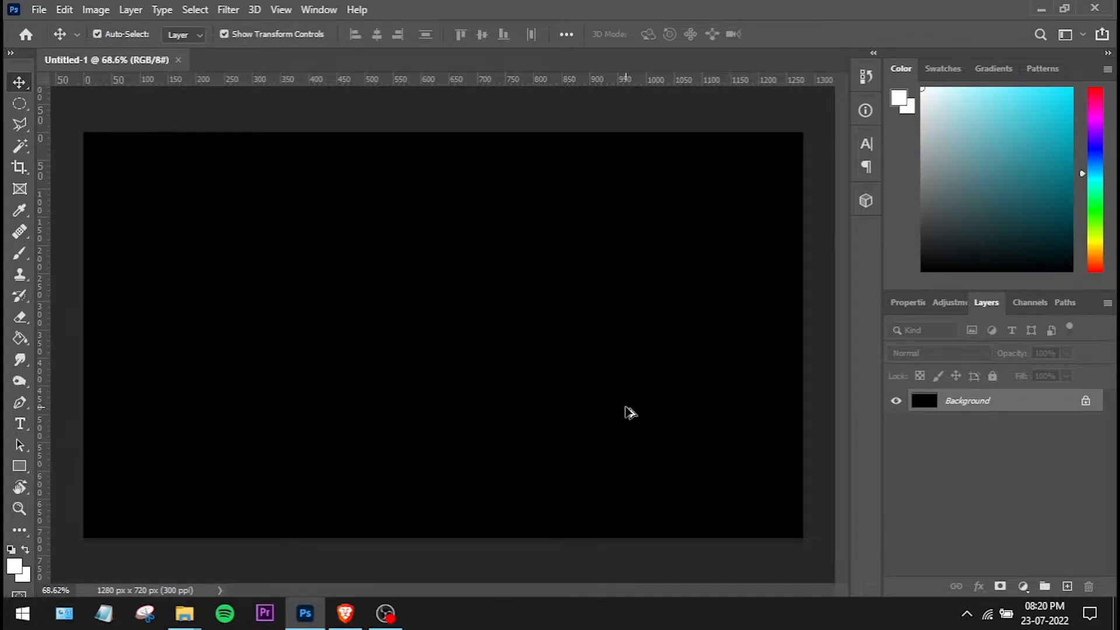
key("space")
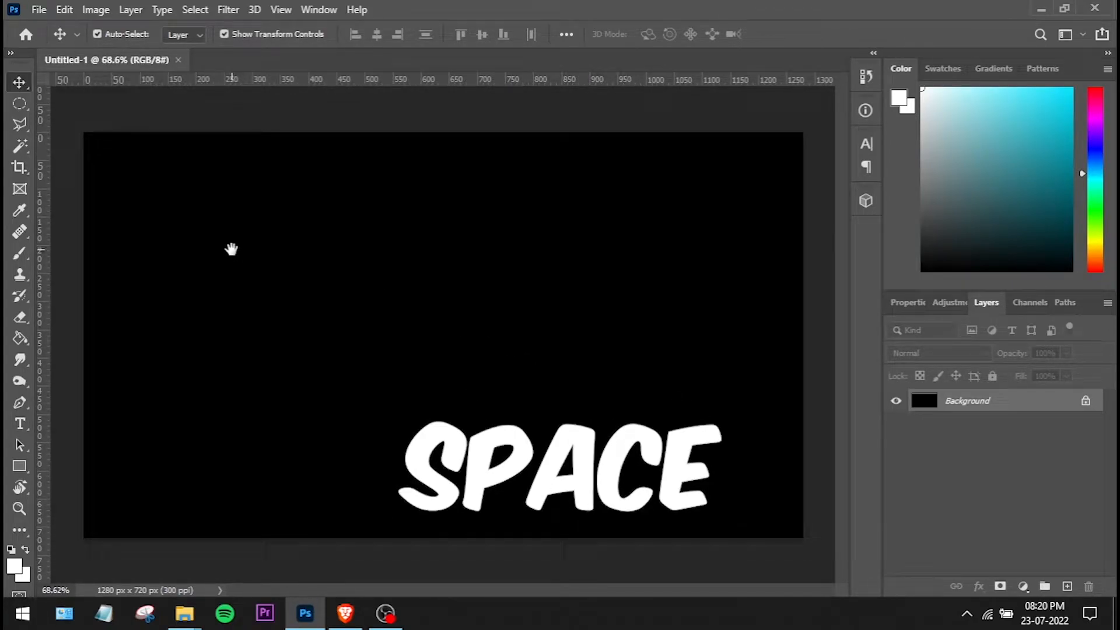
scroll(403, 318, "up", 2)
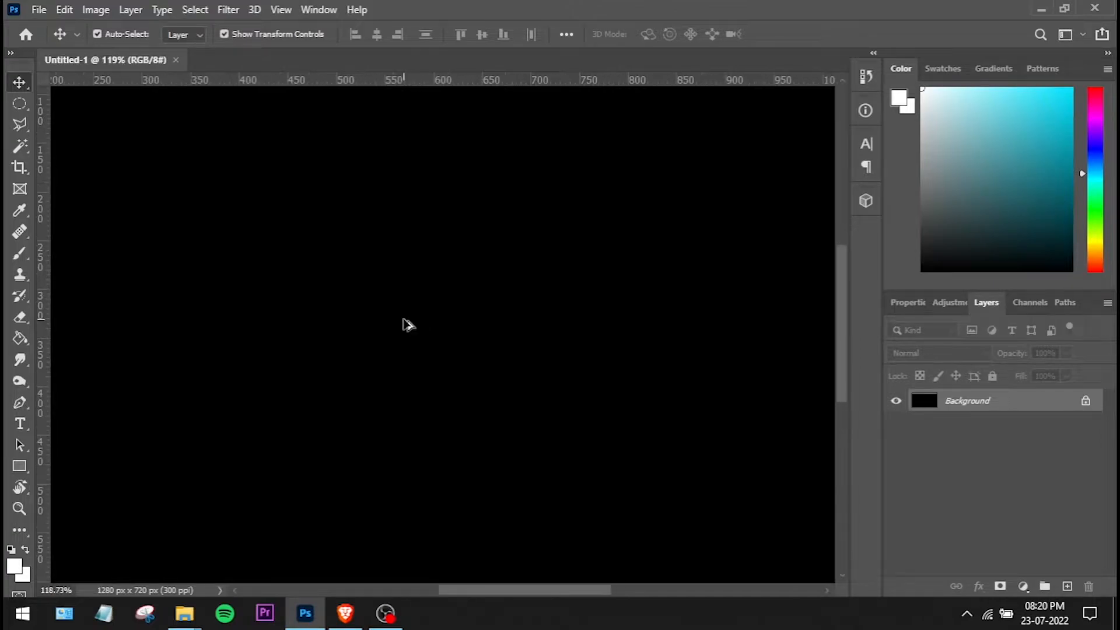
left_click_drag(230, 228, 574, 312)
scroll(573, 313, "down", 7)
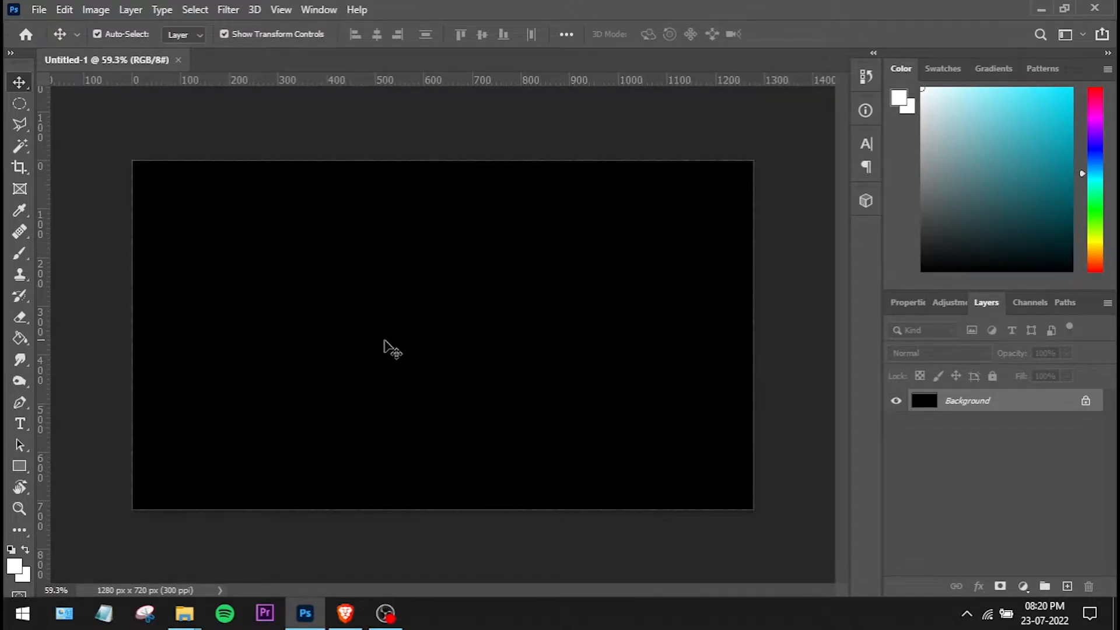
Switch to the assets folder in File Explorer, place map3 on the Photoshop canvas and delete the black Background layer.
mouse_move(296, 617)
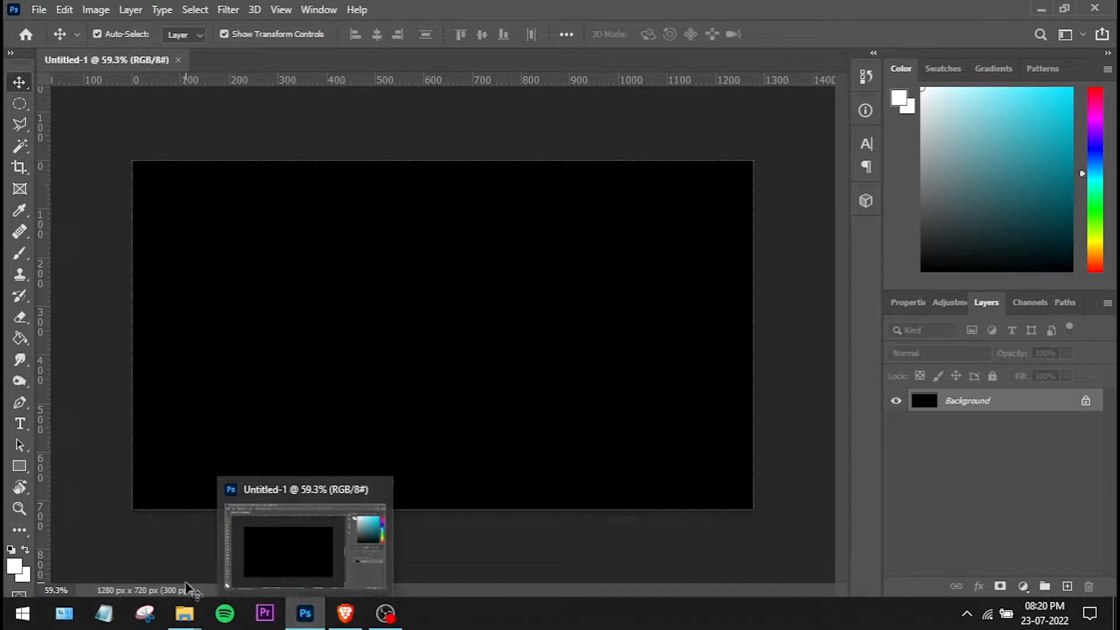
mouse_move(187, 617)
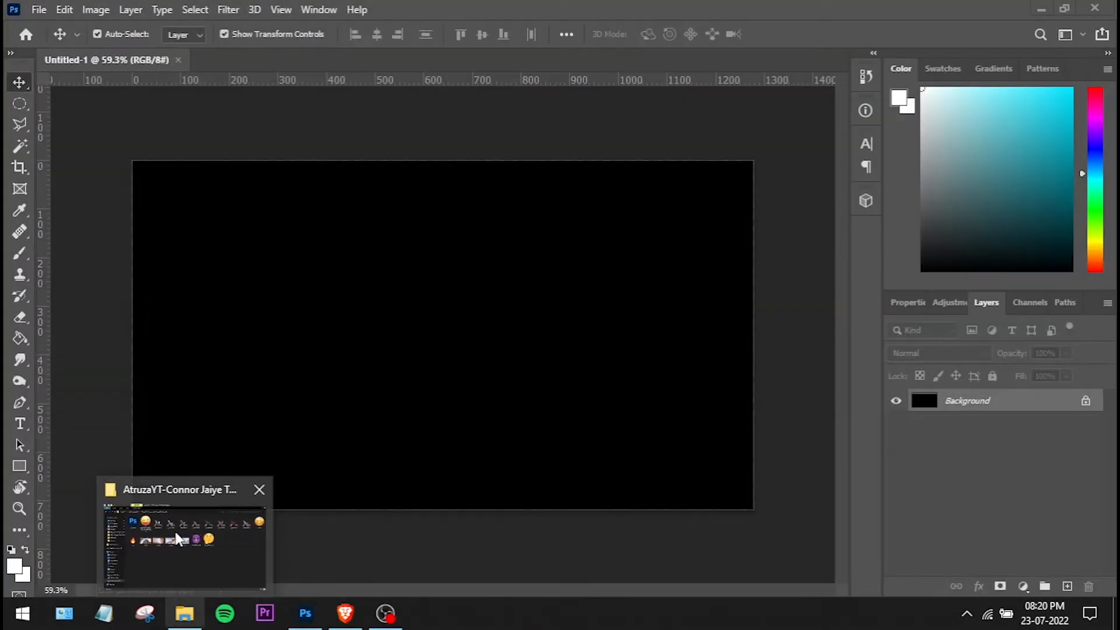
left_click(184, 539)
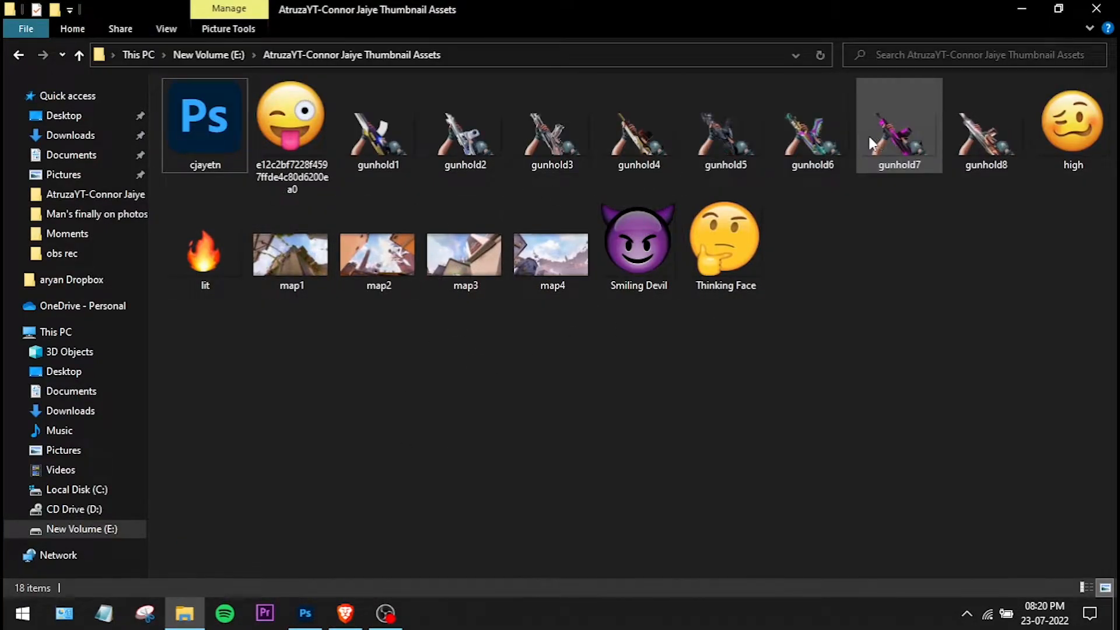
right_click(449, 406)
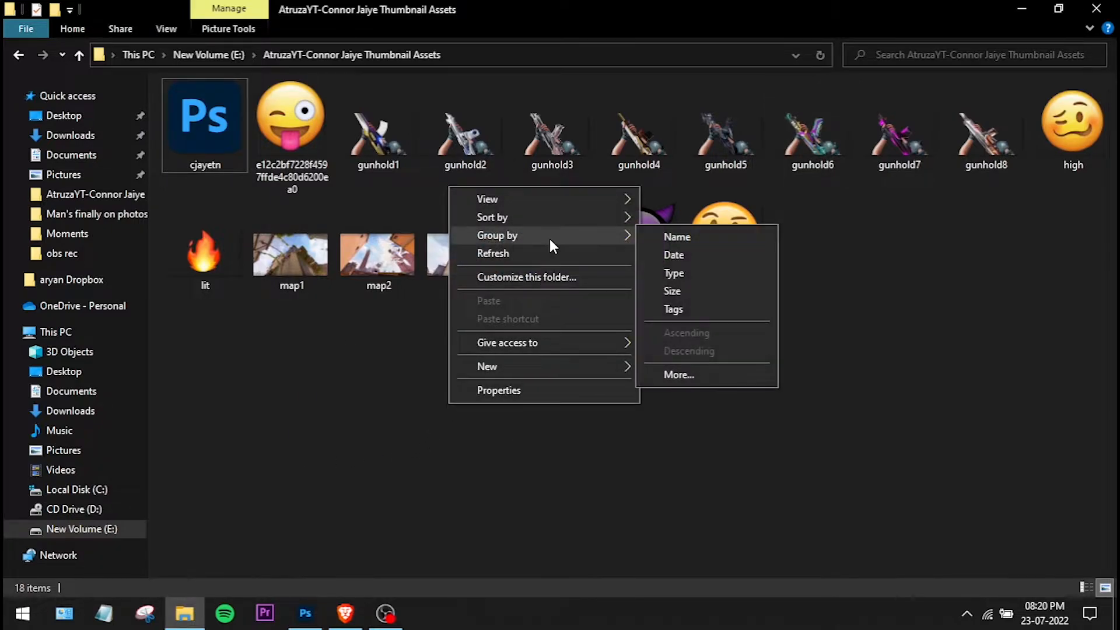
left_click(539, 255)
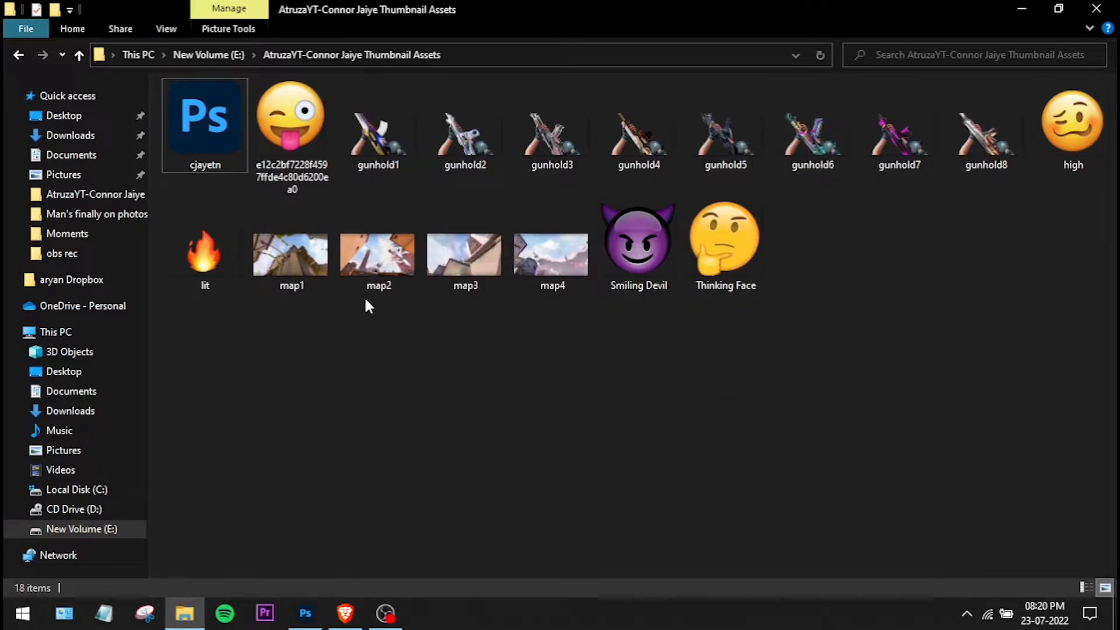
left_click(469, 247)
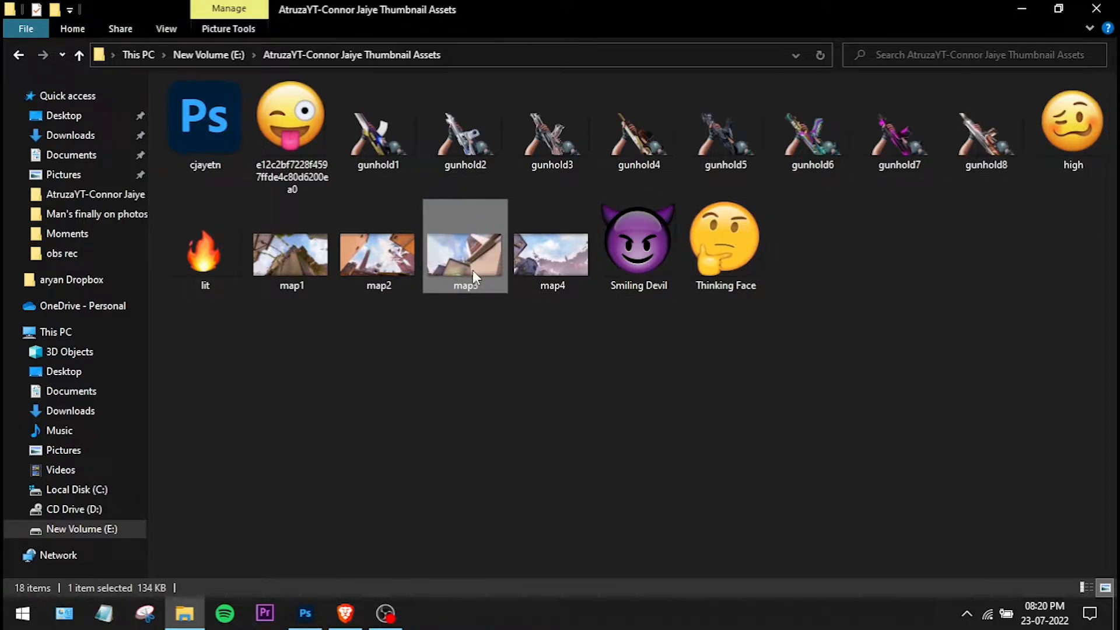
left_click_drag(468, 257, 367, 344)
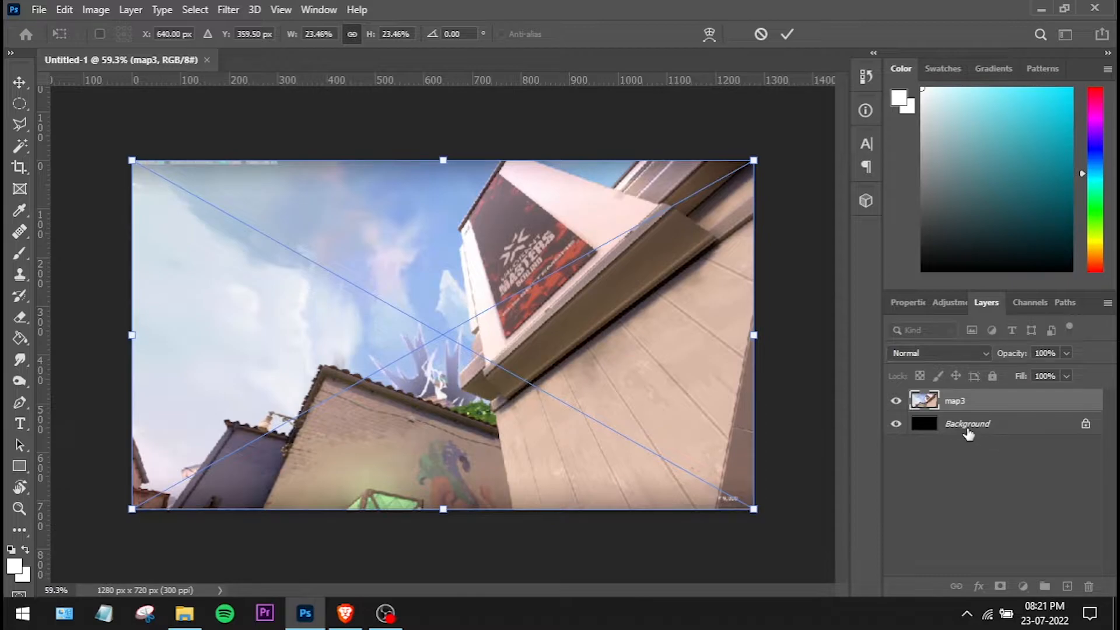
left_click(985, 434)
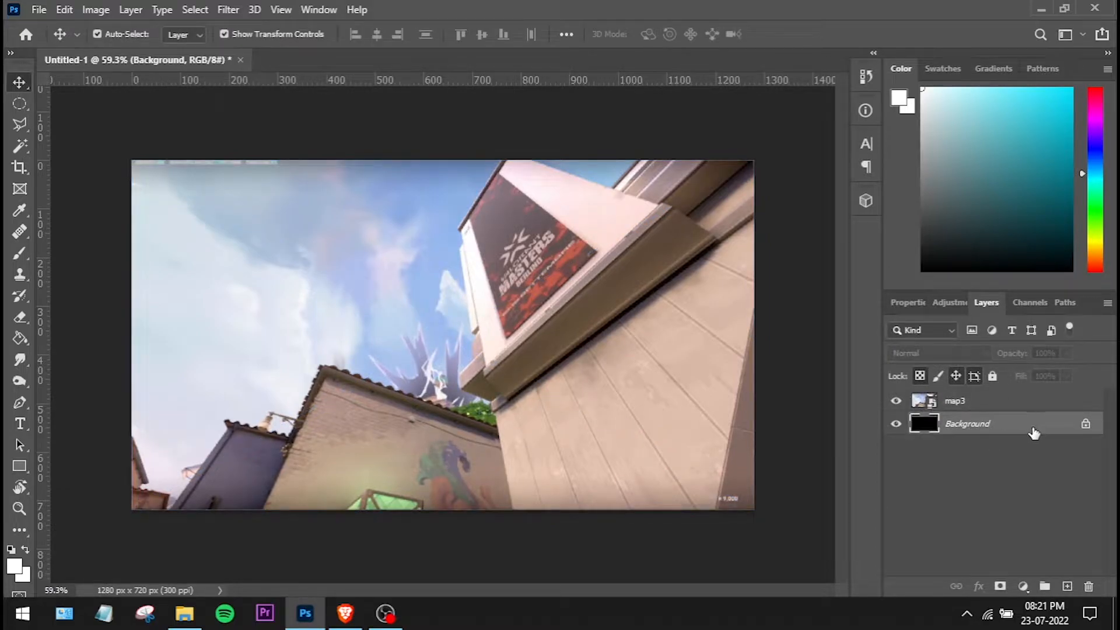
left_click_drag(1033, 436, 1089, 587)
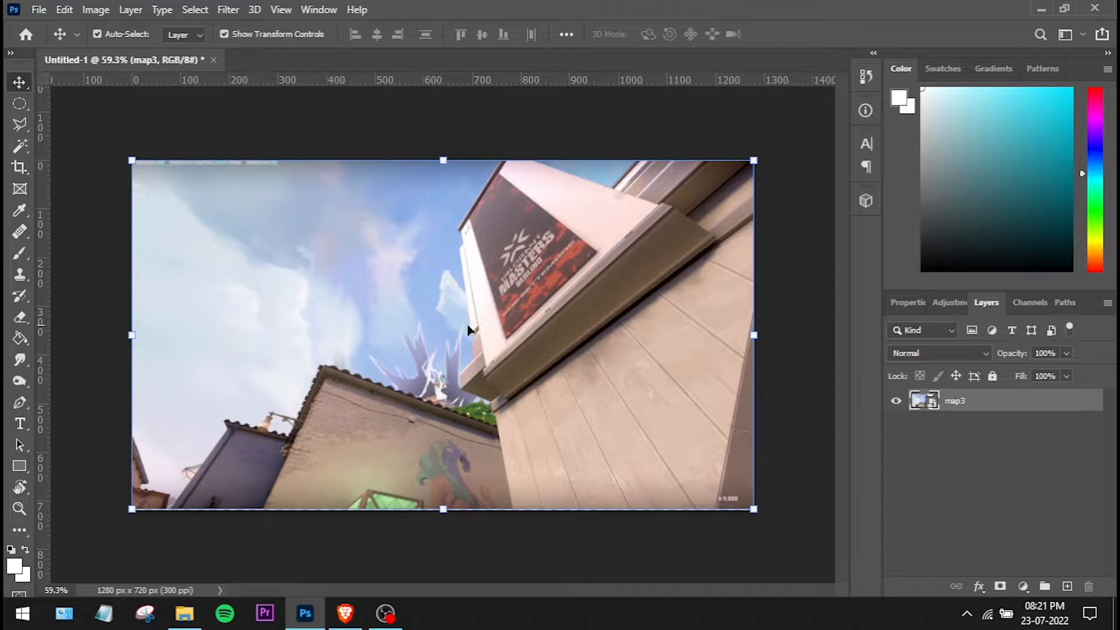
Apply a Radial Blur to the map3 layer using the Zoom method, amount 10 and Good quality.
left_click(232, 10)
mouse_move(299, 244)
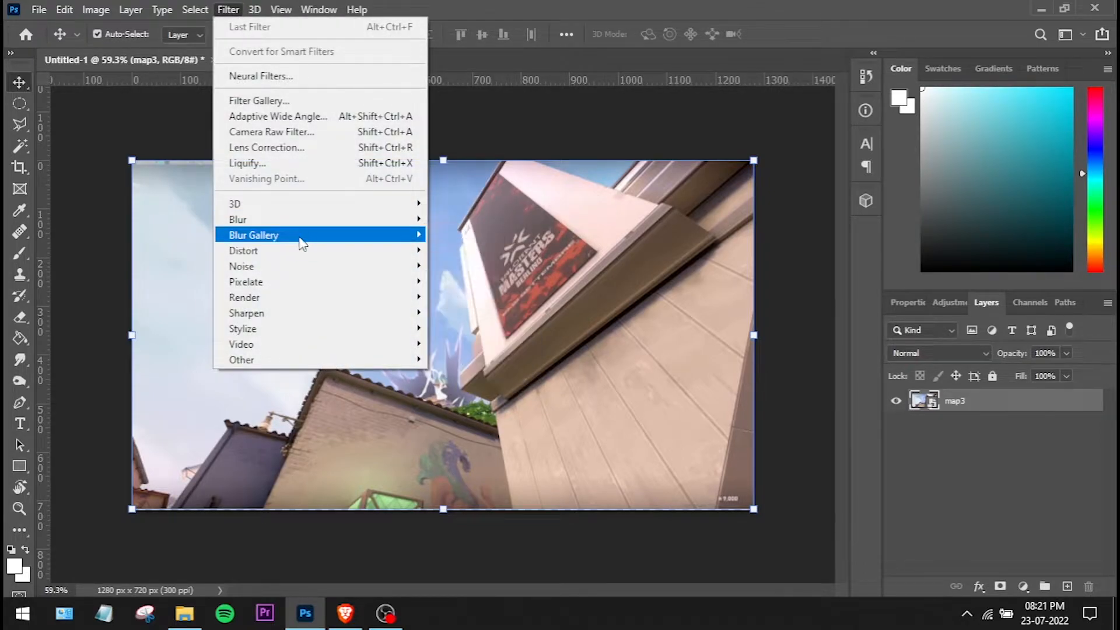
mouse_move(408, 219)
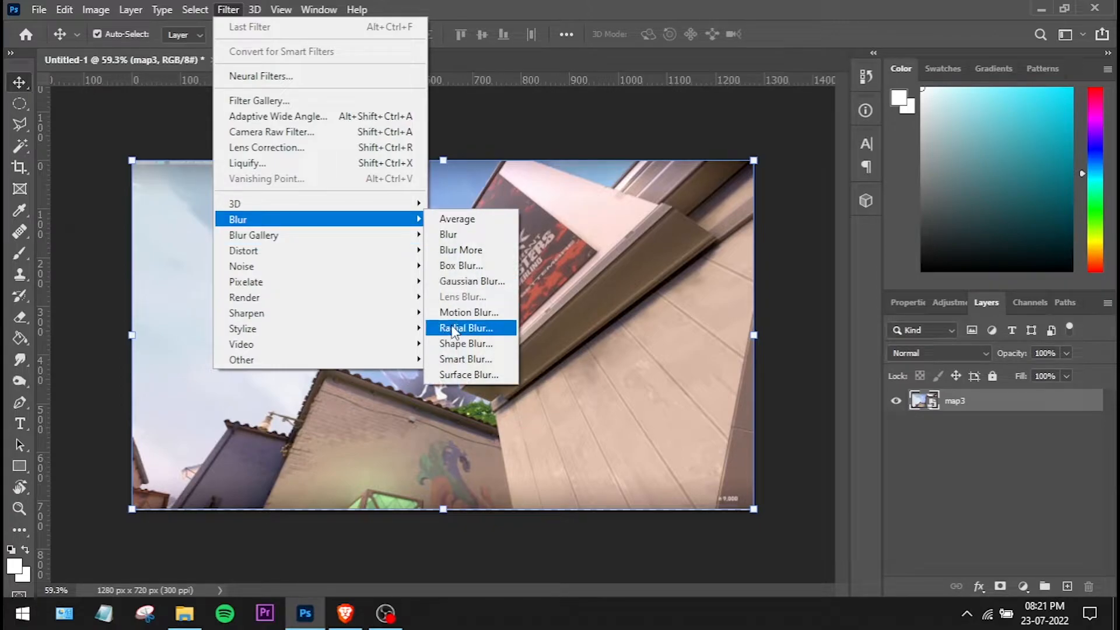
left_click(493, 329)
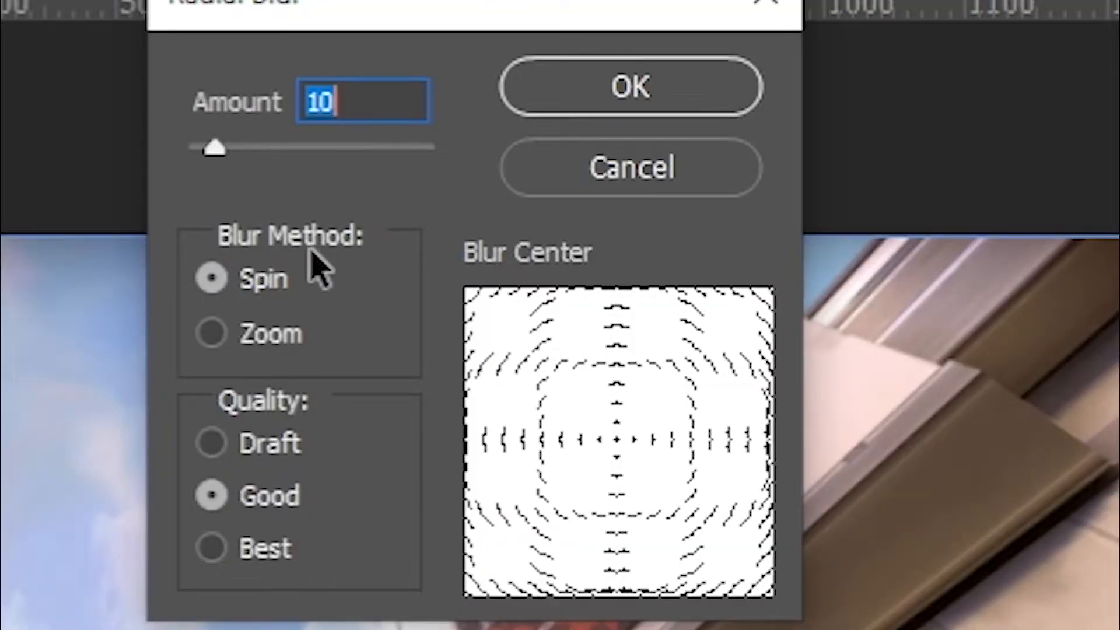
left_click(209, 331)
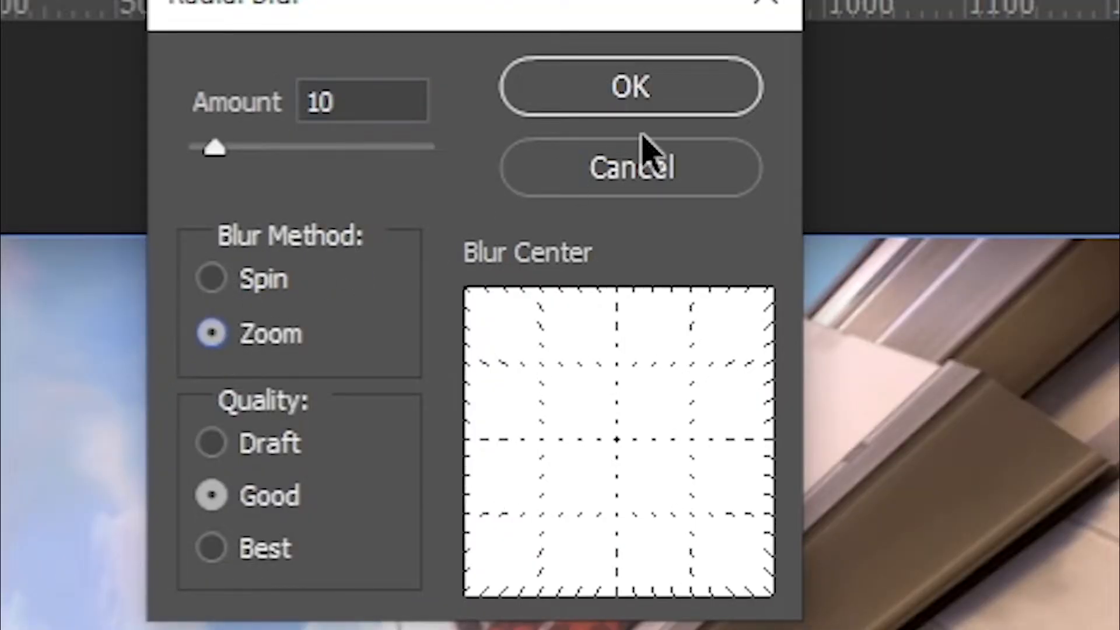
left_click(684, 105)
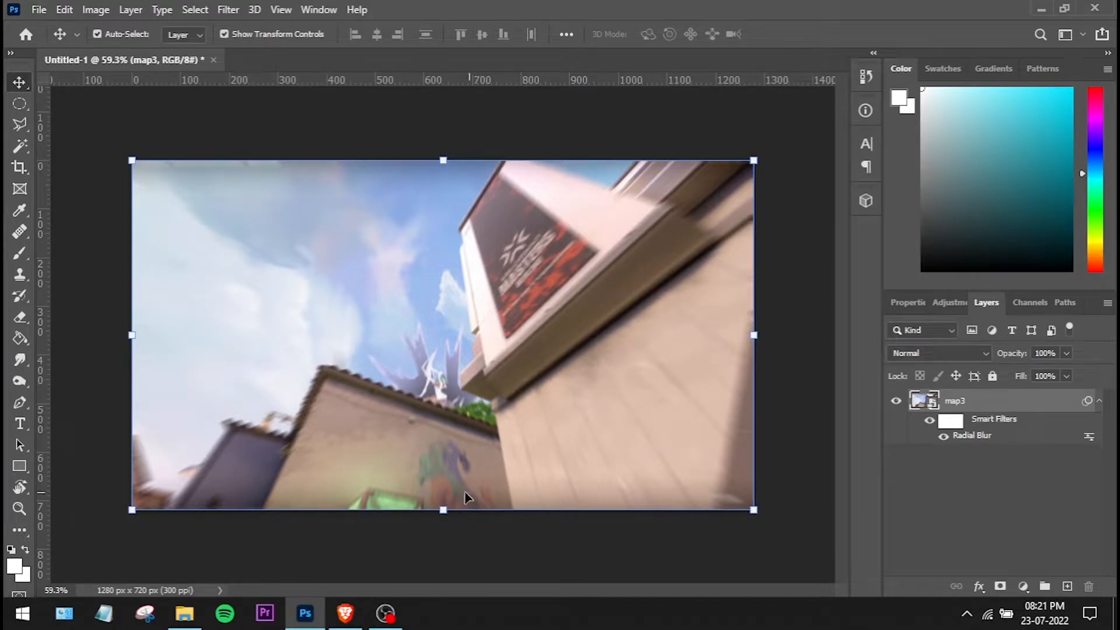
Switch to File Explorer, place gunhold3 over the map in the Photoshop document, and collapse the map3 layer's smart filters.
left_click(185, 612)
right_click(892, 288)
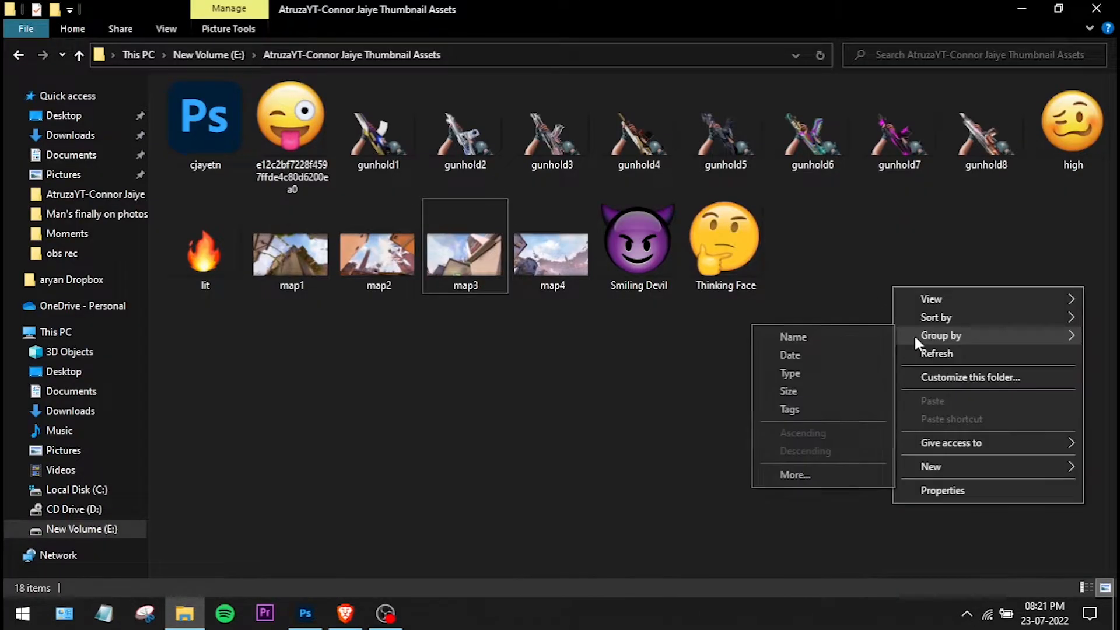
left_click(919, 353)
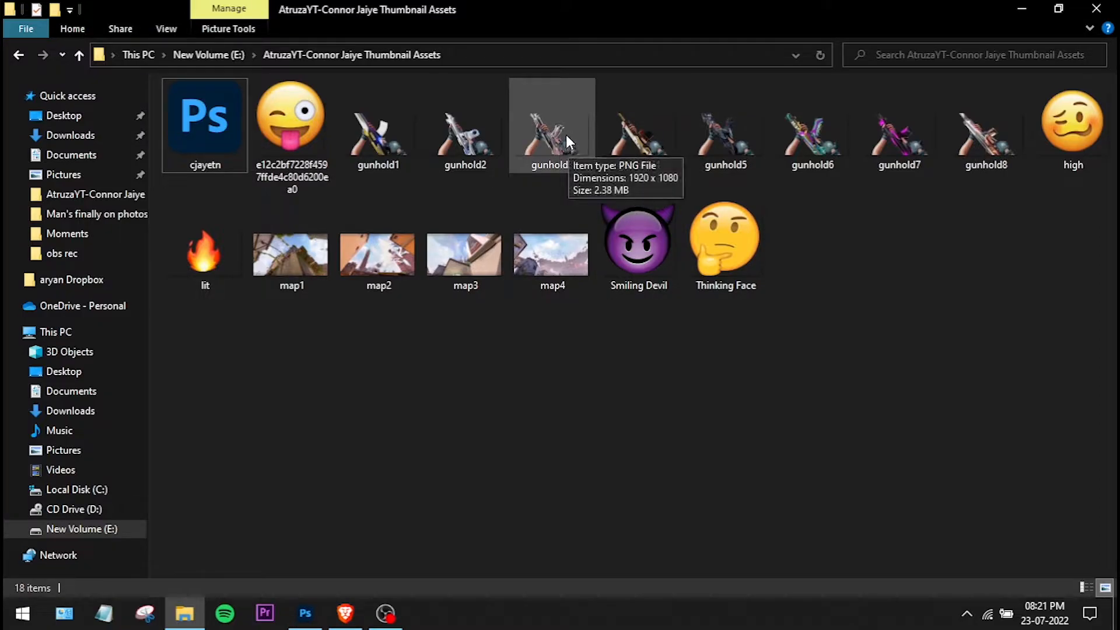
left_click_drag(568, 117, 554, 379)
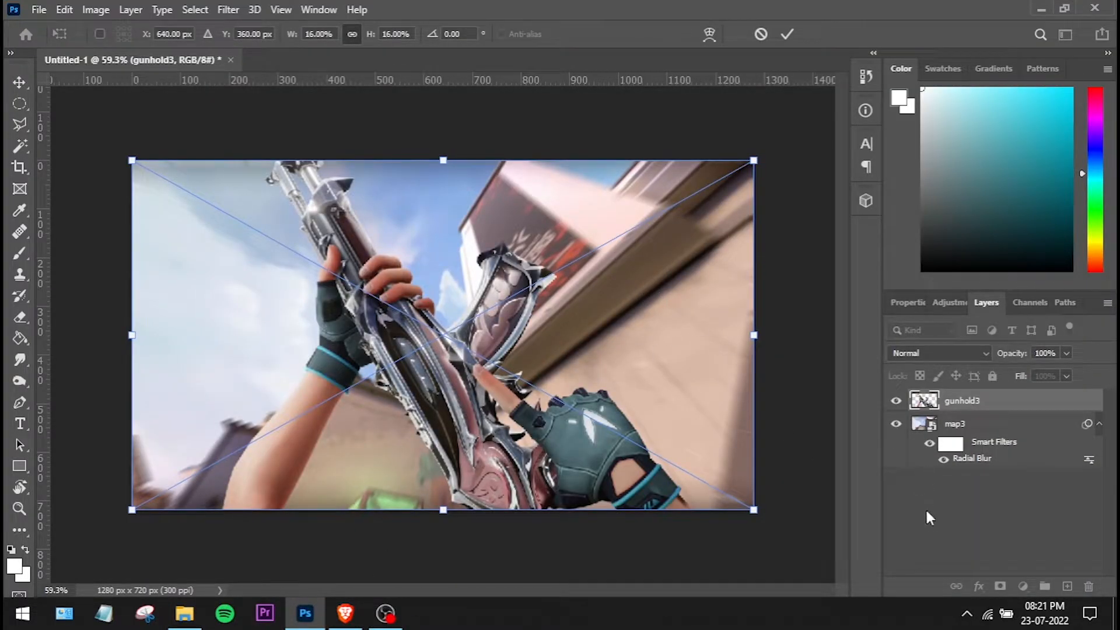
left_click(930, 518)
left_click(1099, 425)
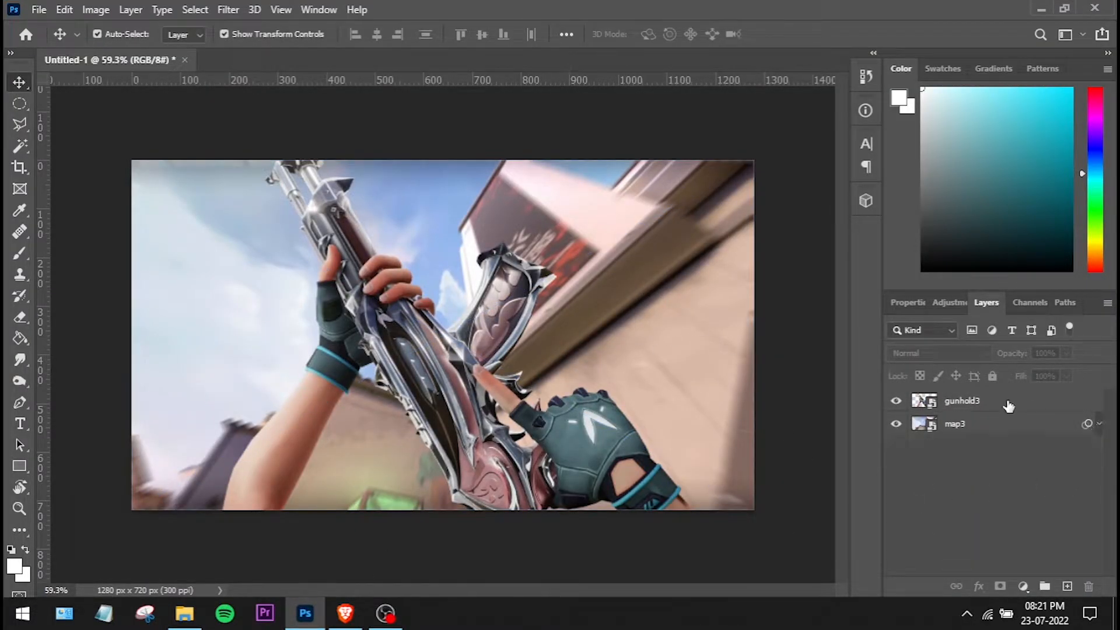
Add a white Outer Glow to gunhold3 with Normal blend mode, 35% opacity, 49% spread and 121 px size.
left_click(1089, 407)
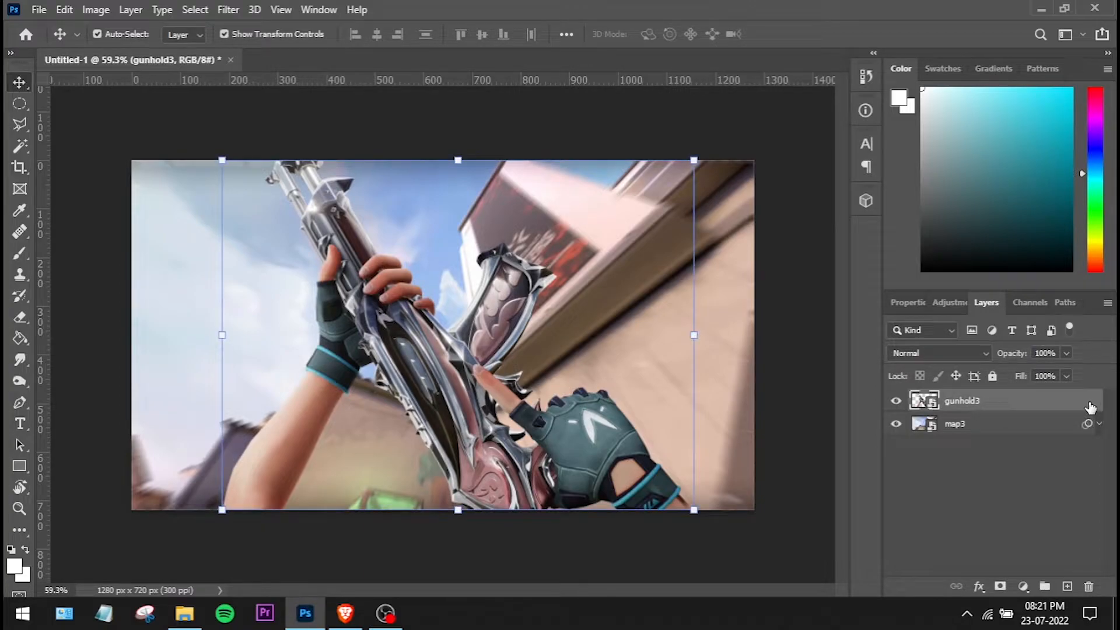
double_click(1051, 407)
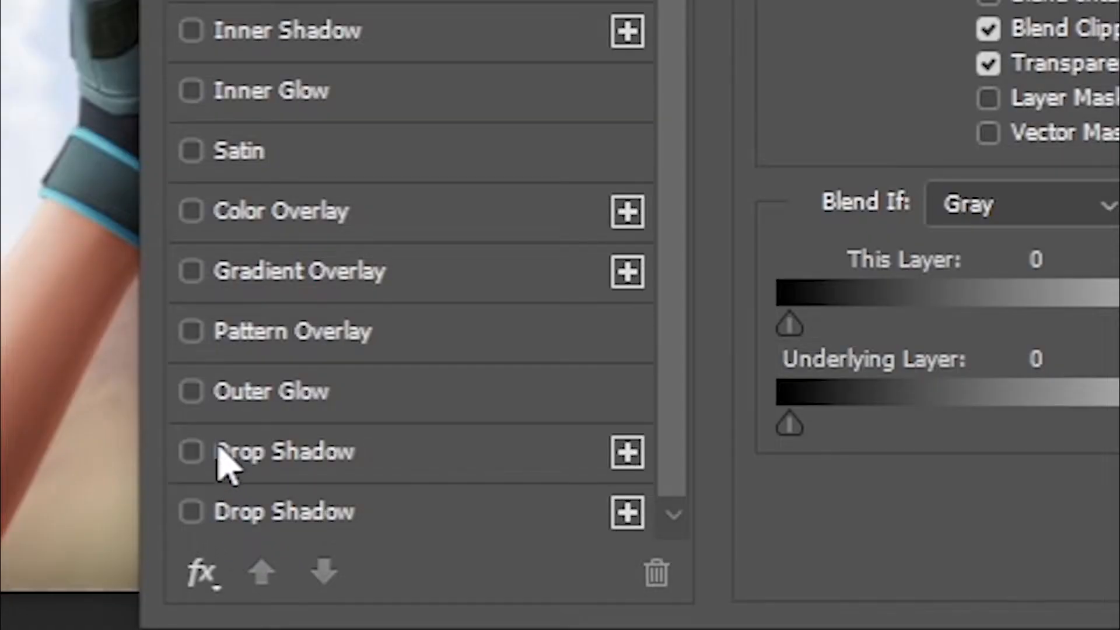
left_click(189, 391)
left_click(268, 391)
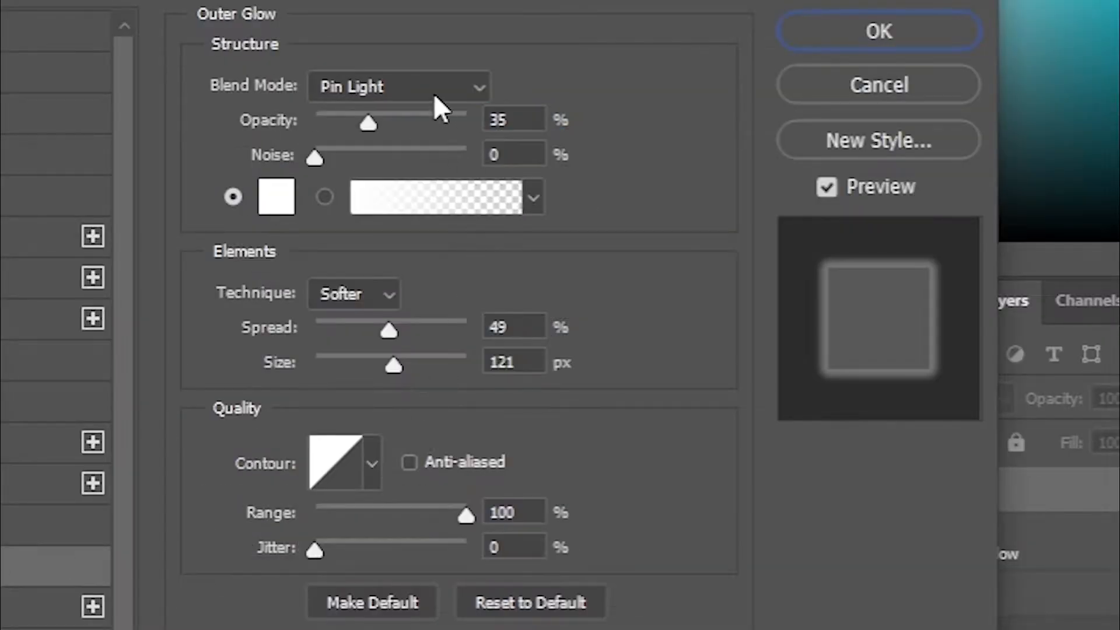
left_click(320, 90)
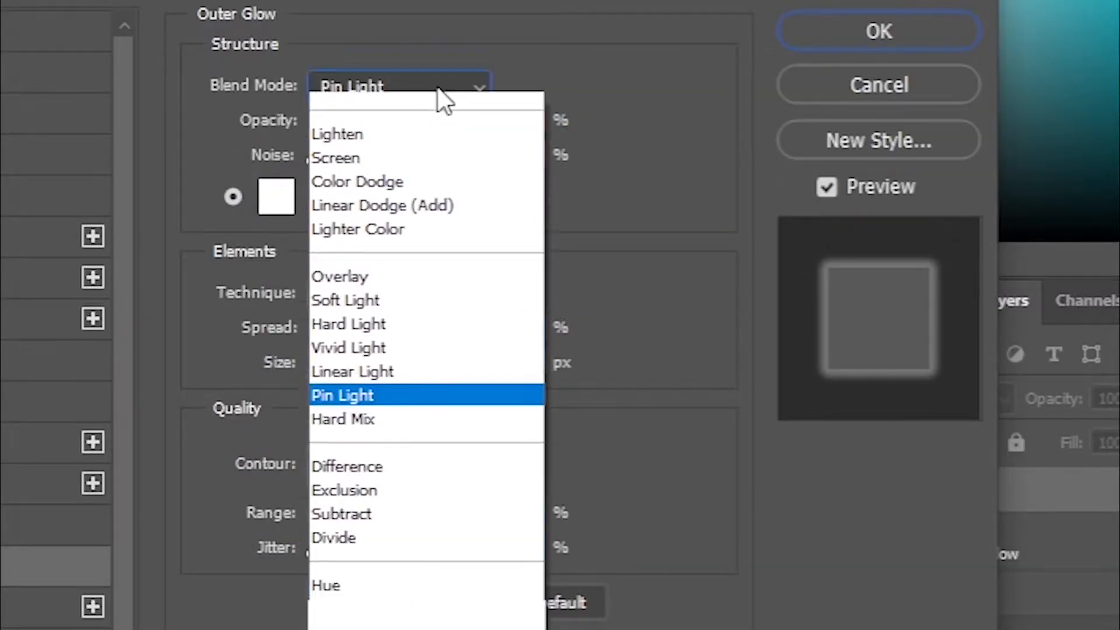
scroll(431, 117, "up", 4)
left_click(414, 107)
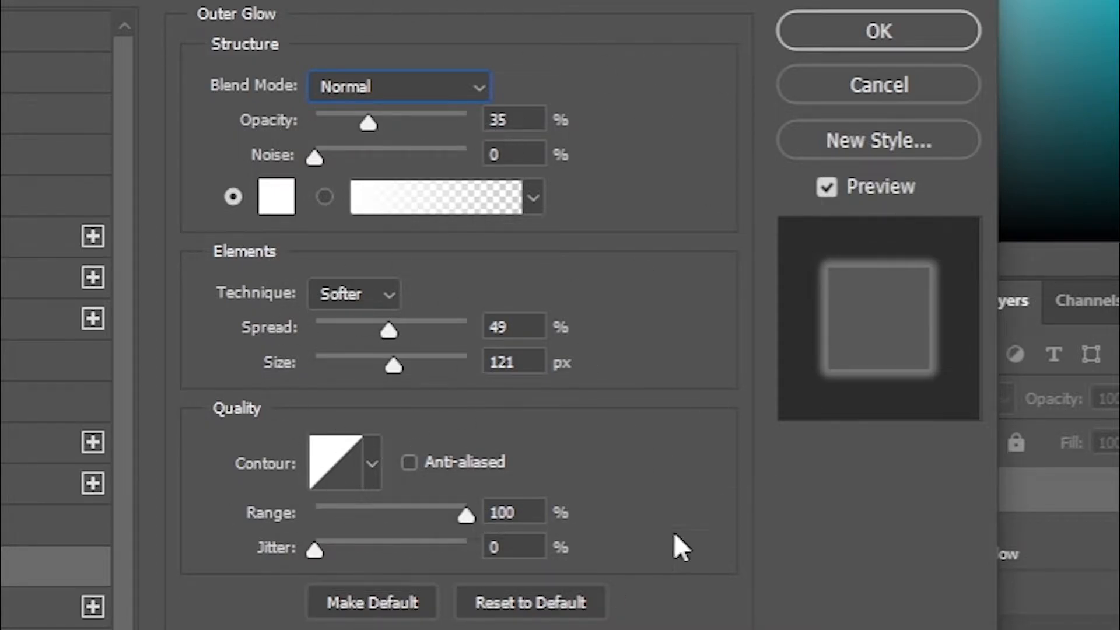
left_click(853, 24)
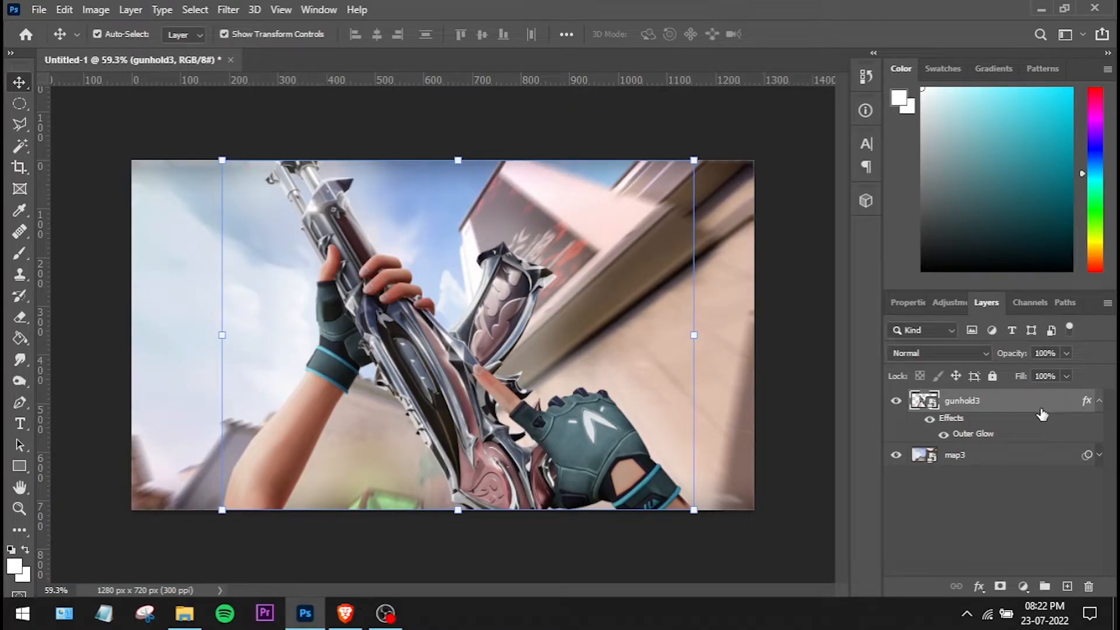
Toggle gunhold3's layer effects off and on to compare the character with and without the glow, then deselect the layer.
left_click(931, 420)
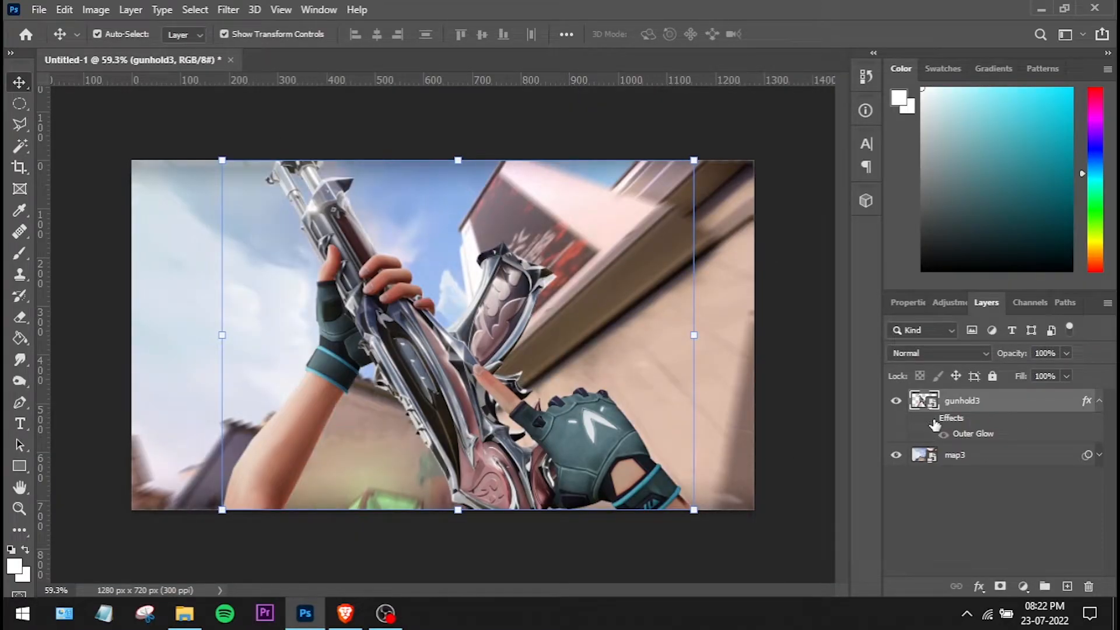
left_click(930, 420)
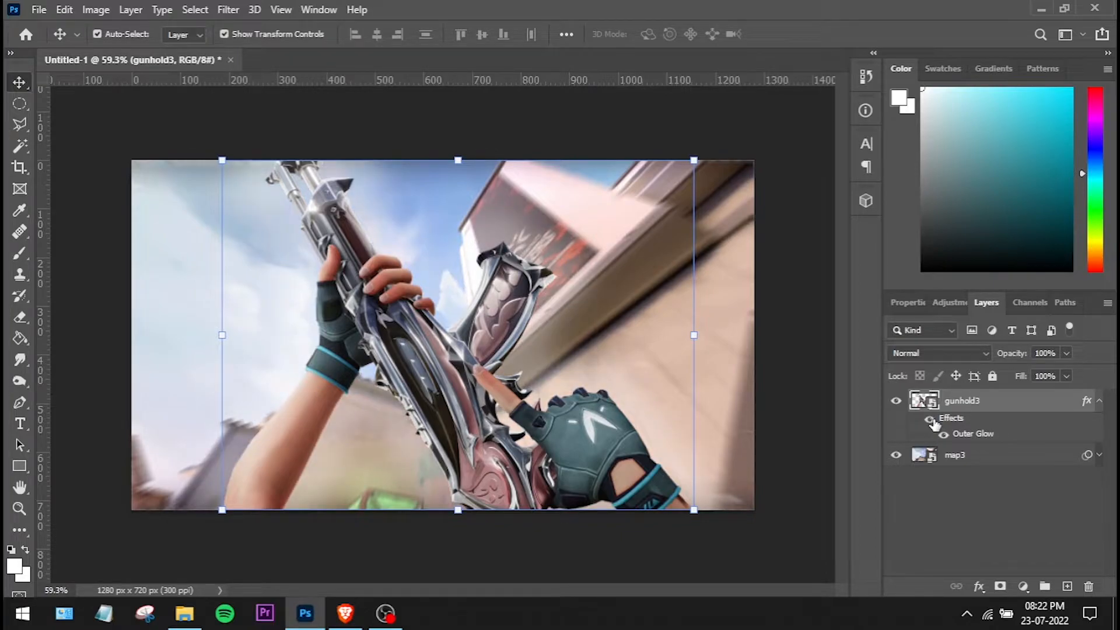
left_click(931, 420)
left_click(931, 419)
left_click(979, 519)
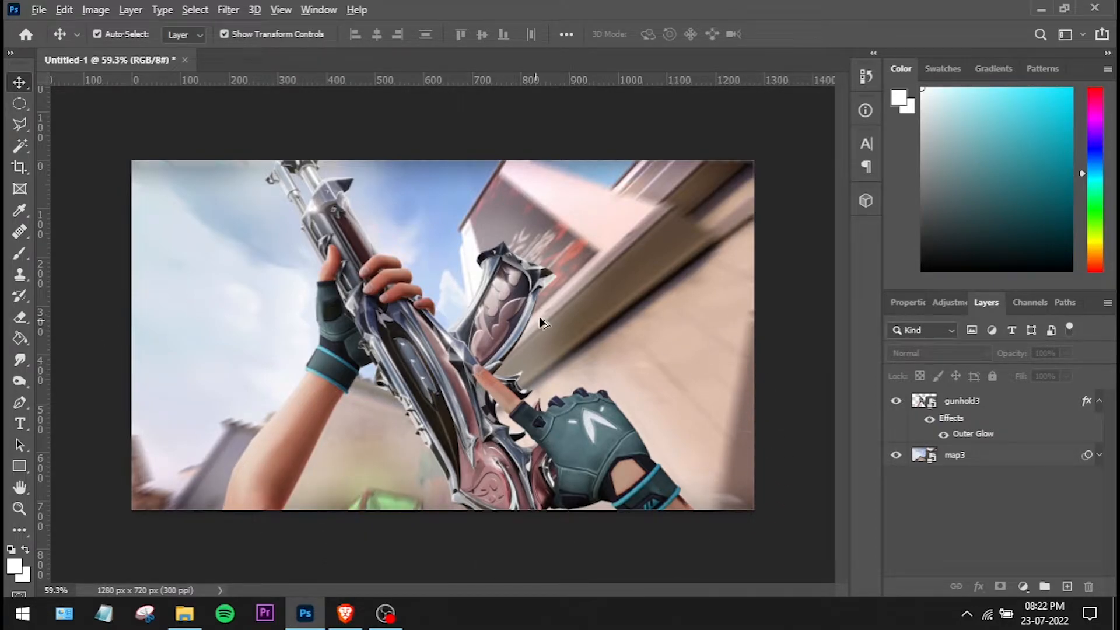
Switch to the Brave browser, search Google Images for "white particles 1920 1080" and copy the Videvo White Bokeh Particles image.
key("alt+Tab")
left_click(387, 36)
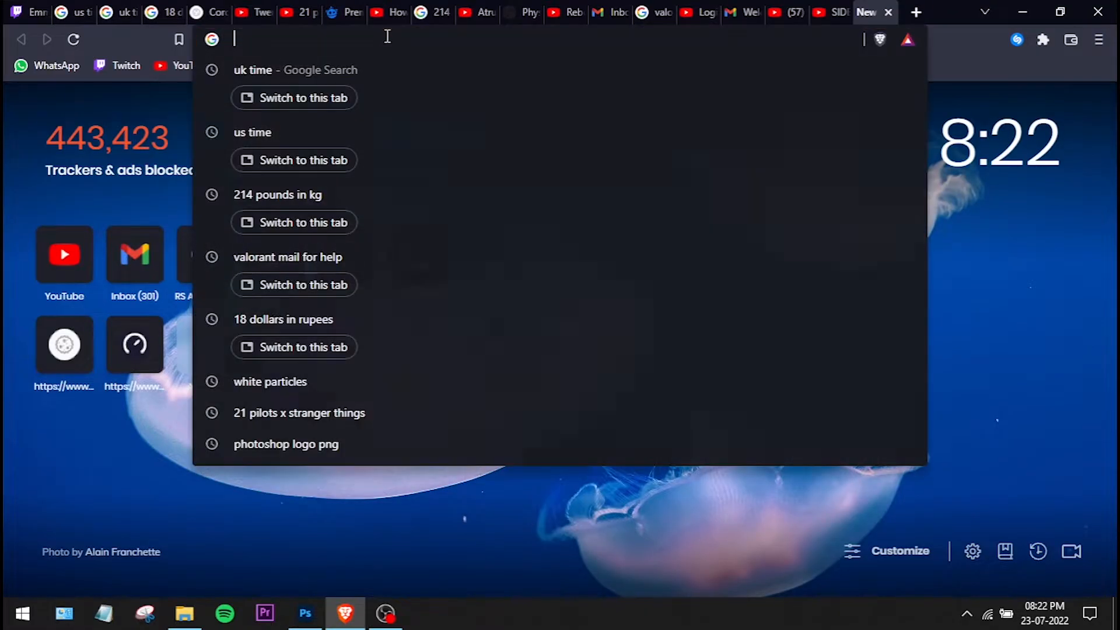
type("white")
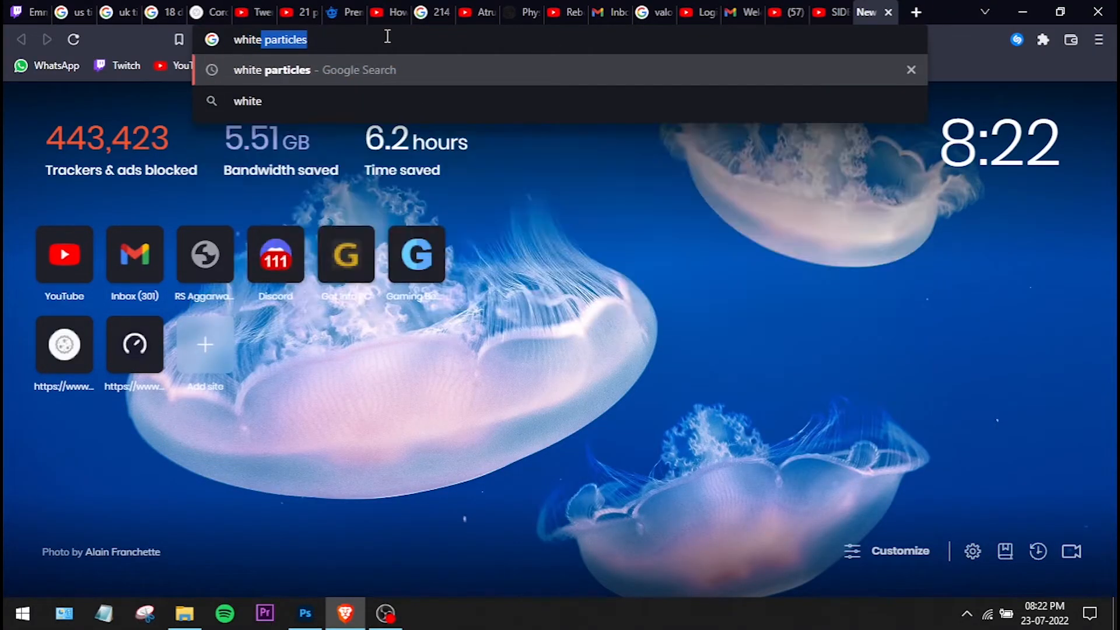
left_click(315, 68)
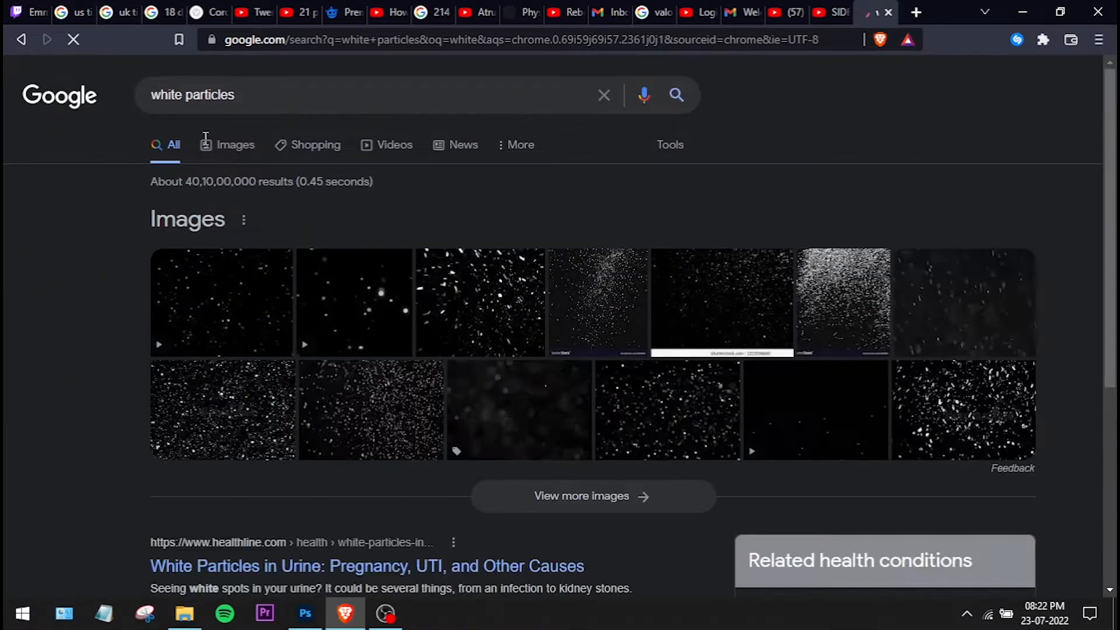
left_click(233, 144)
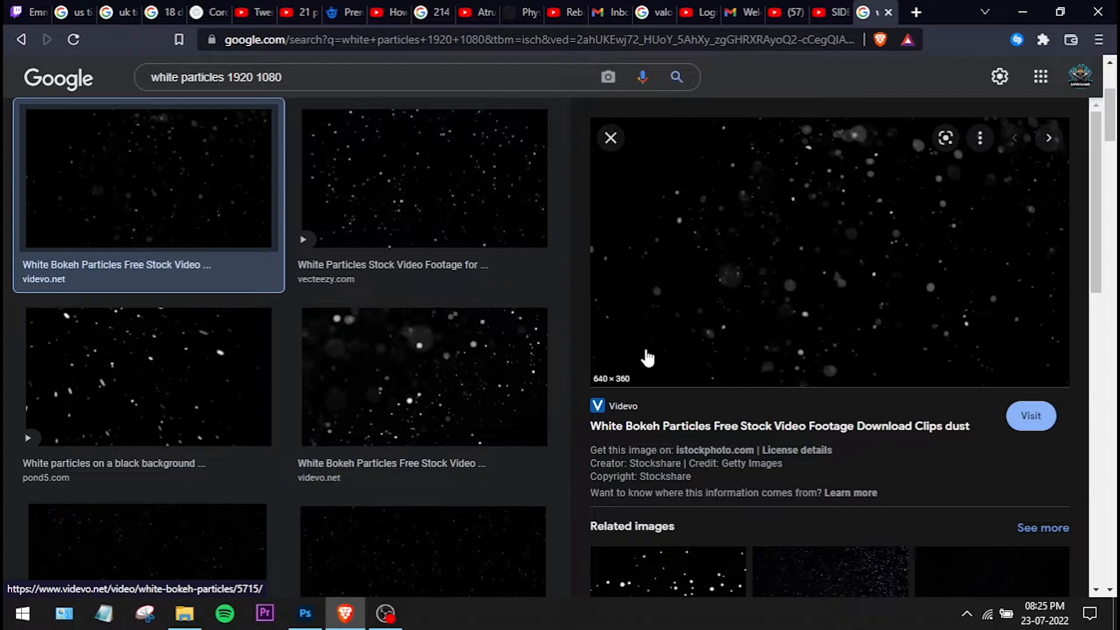
right_click(873, 252)
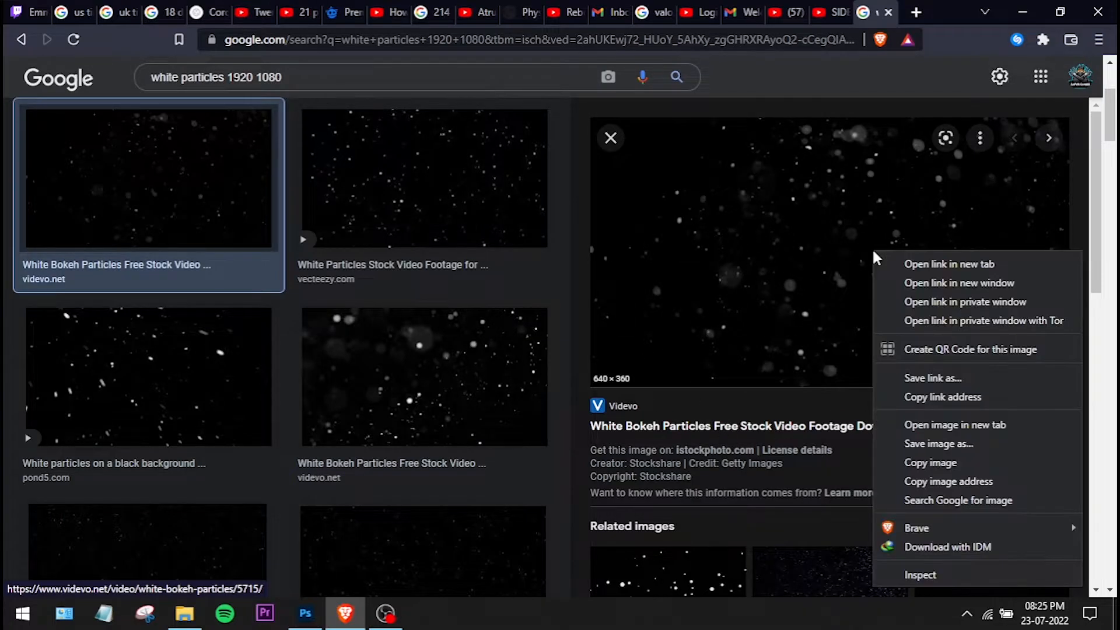
left_click(923, 464)
Switch to Photoshop, paste the particles image and enlarge it to about 209% so it covers the whole canvas.
key("alt+Tab")
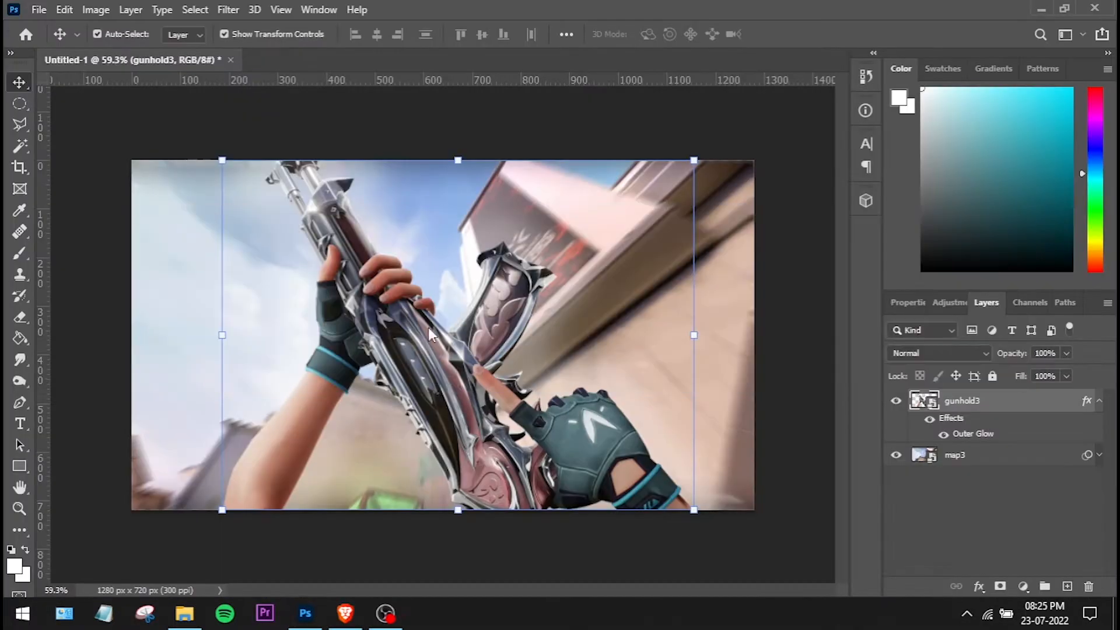
key("ctrl+v")
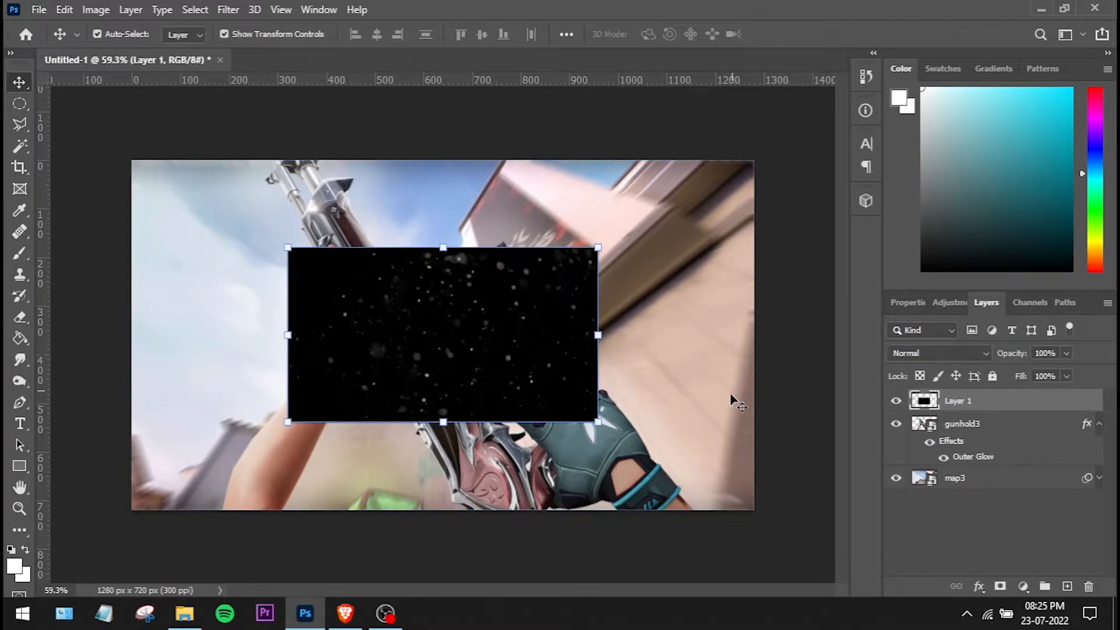
left_click_drag(595, 247, 770, 151)
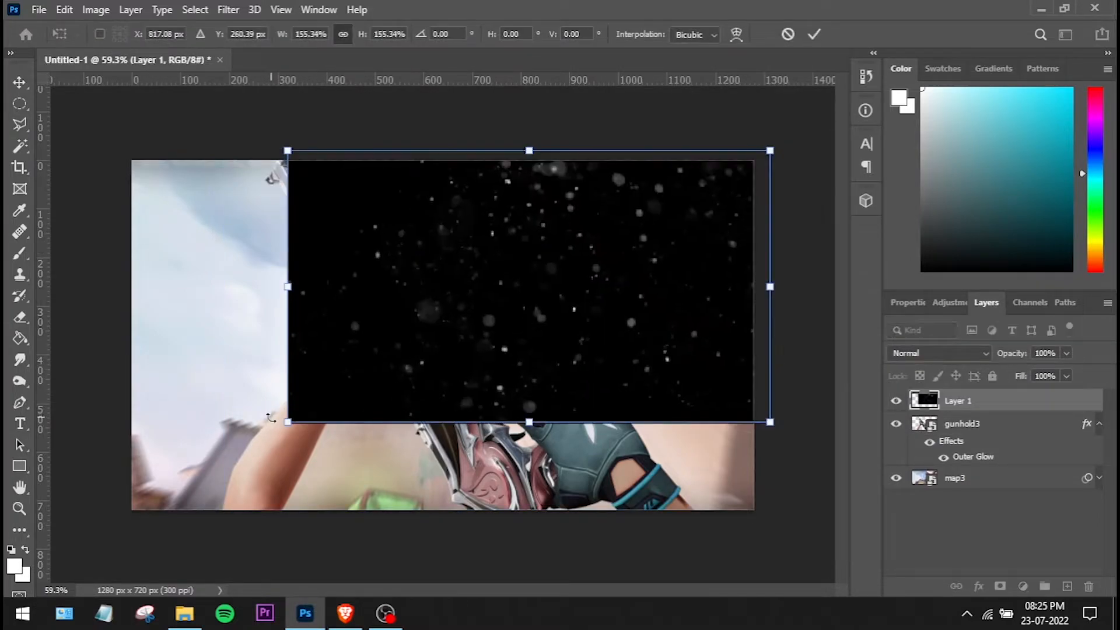
left_click_drag(288, 421, 119, 516)
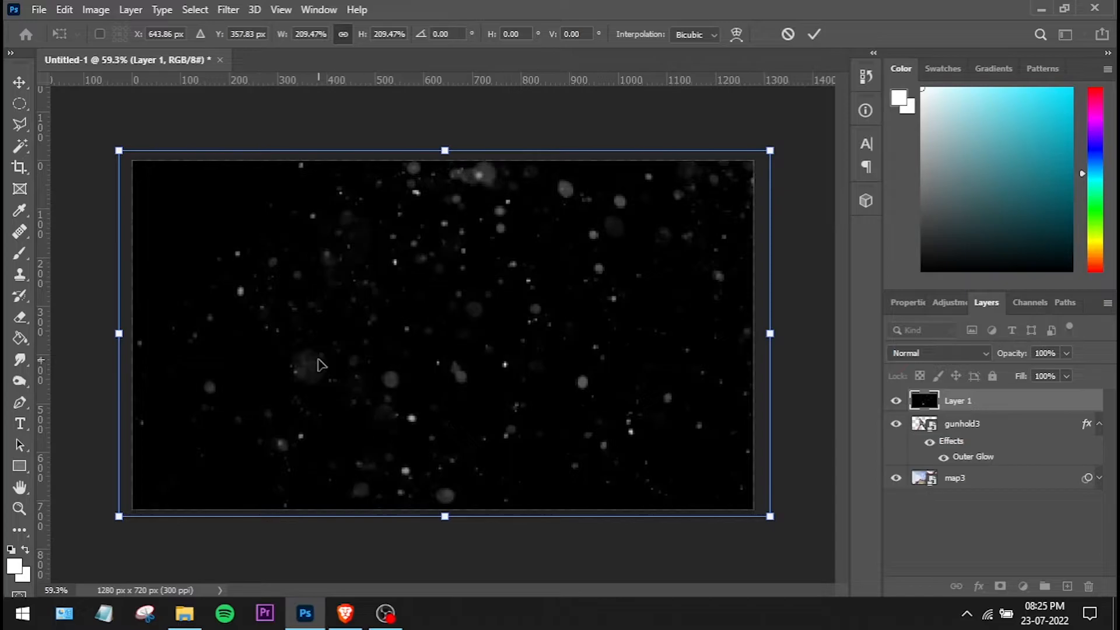
left_click(814, 35)
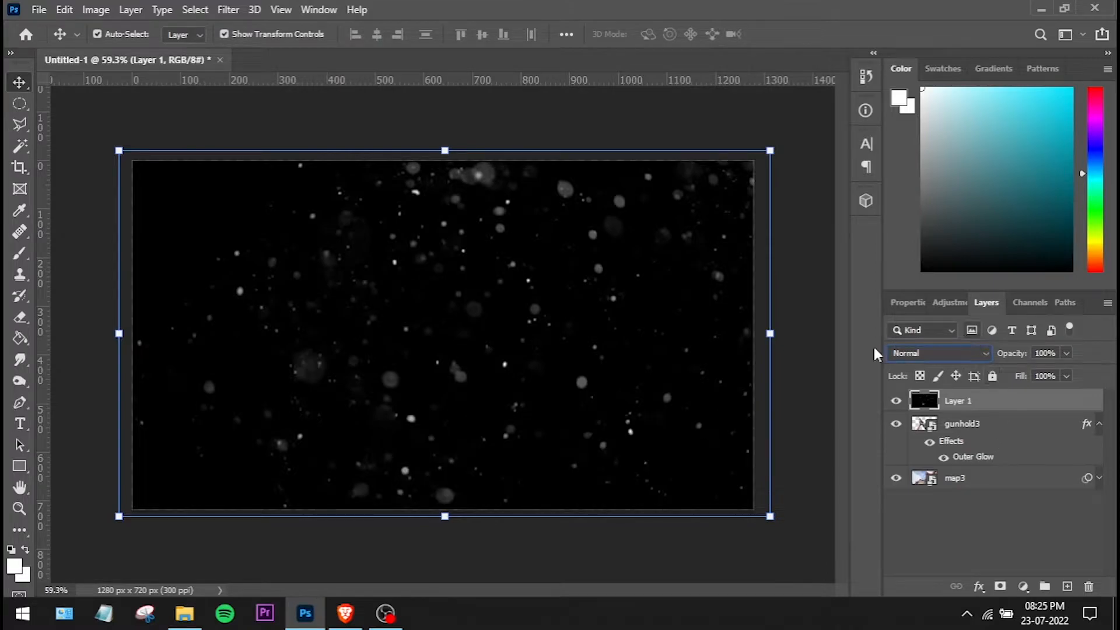
Set the particles layer to Screen blend mode, scale it to about 103% and move it beneath gunhold3.
left_click(988, 352)
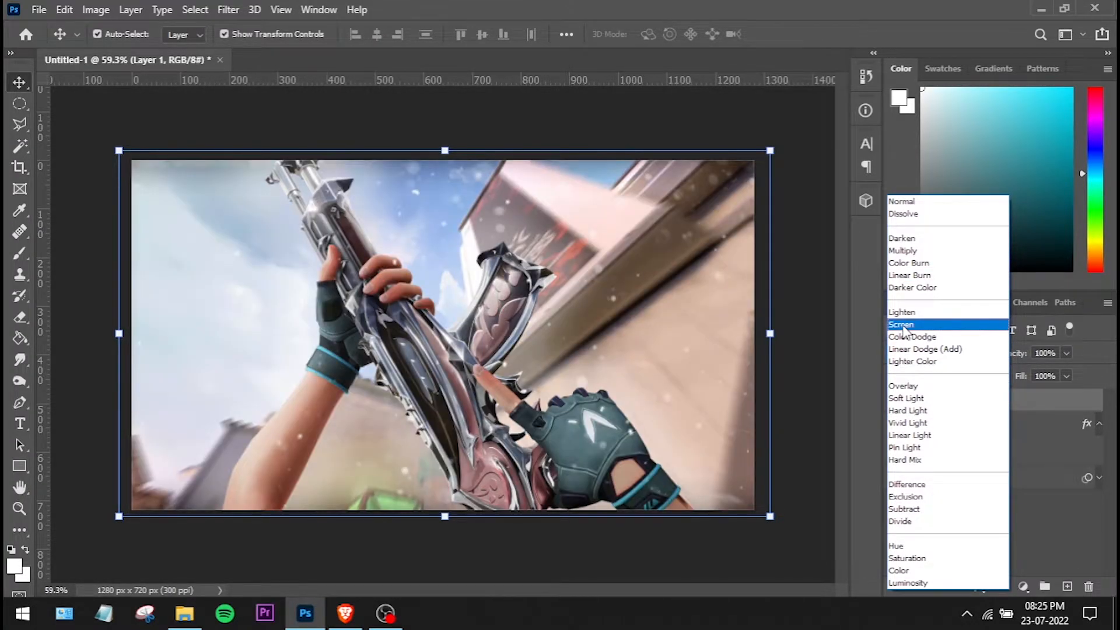
left_click(903, 325)
left_click_drag(770, 518, 782, 524)
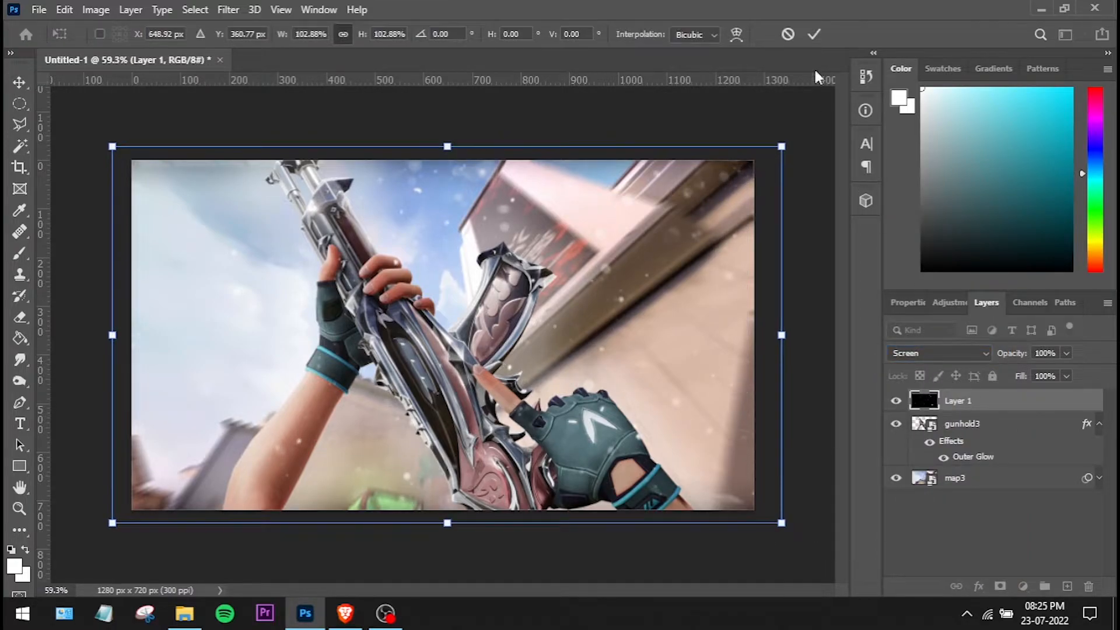
left_click(810, 34)
left_click_drag(1002, 403, 1000, 468)
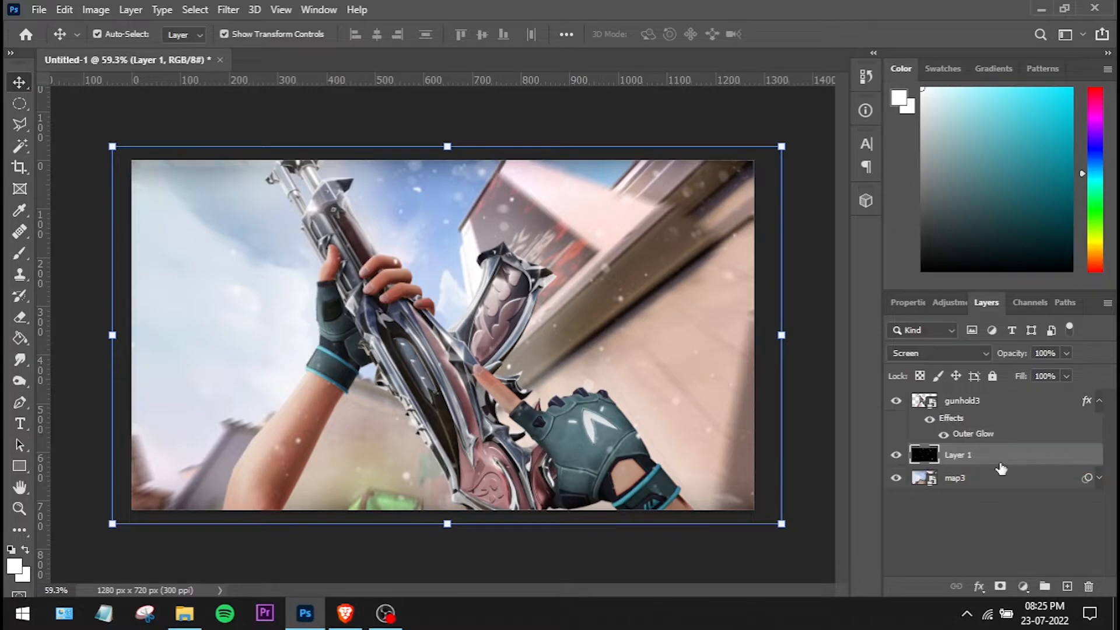
Apply a Radial Blur to the particles layer using the Zoom method, amount 10 and Good quality, and deselect it.
left_click(228, 10)
mouse_move(262, 222)
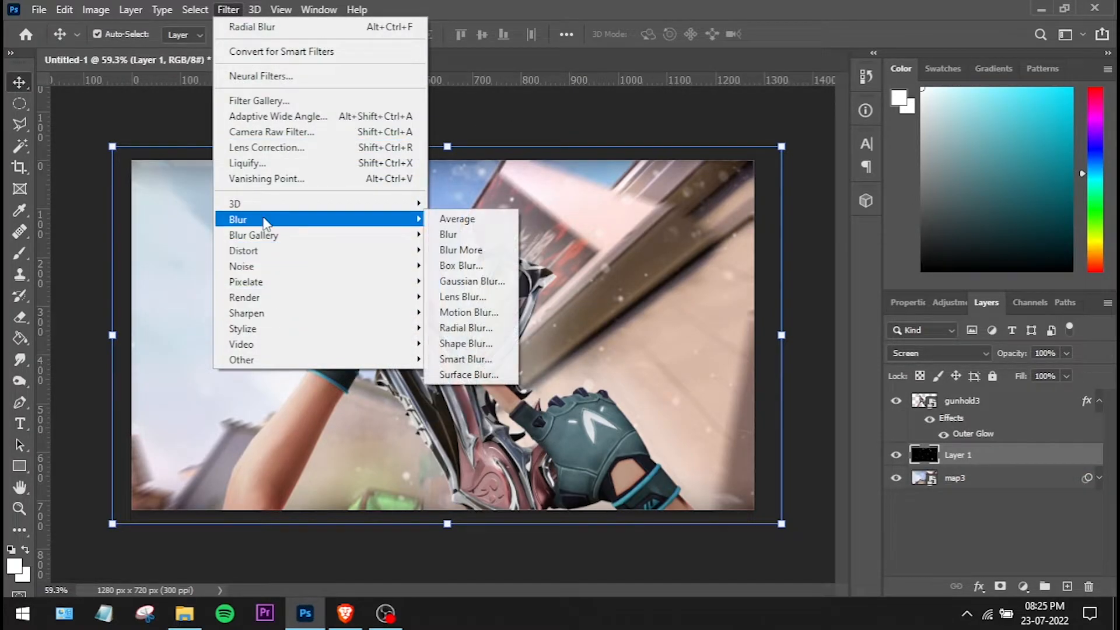
left_click(467, 328)
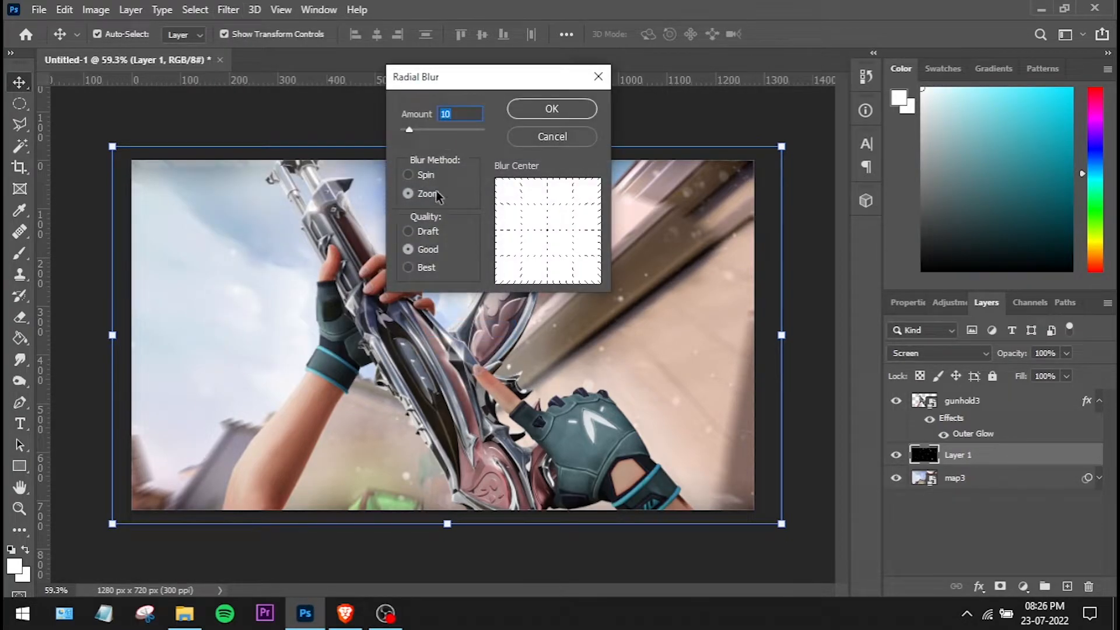
left_click(551, 109)
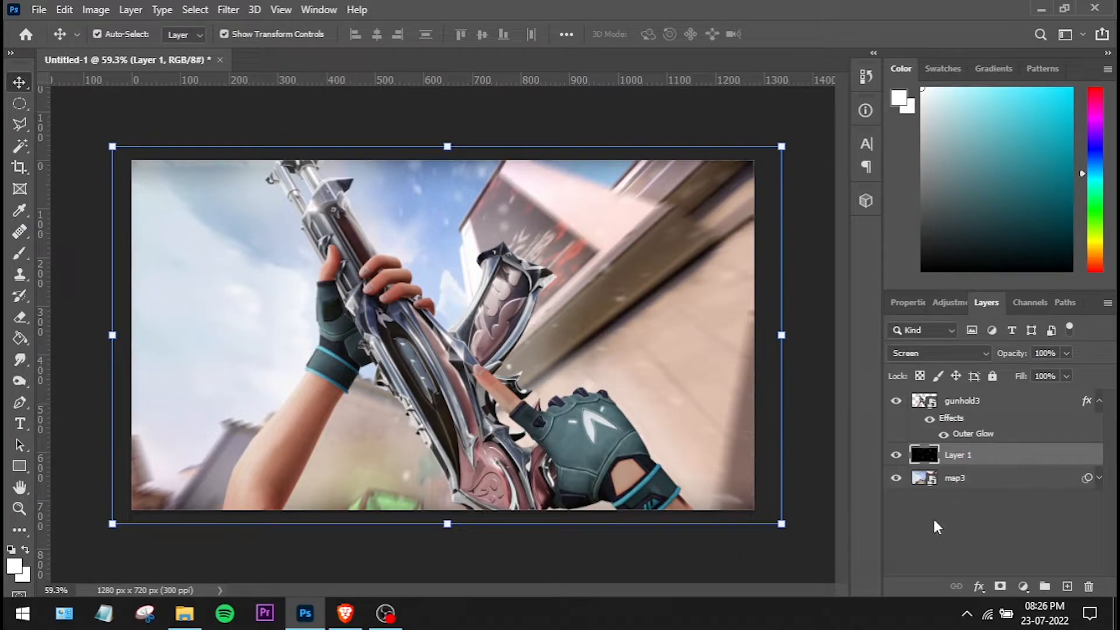
left_click(810, 452)
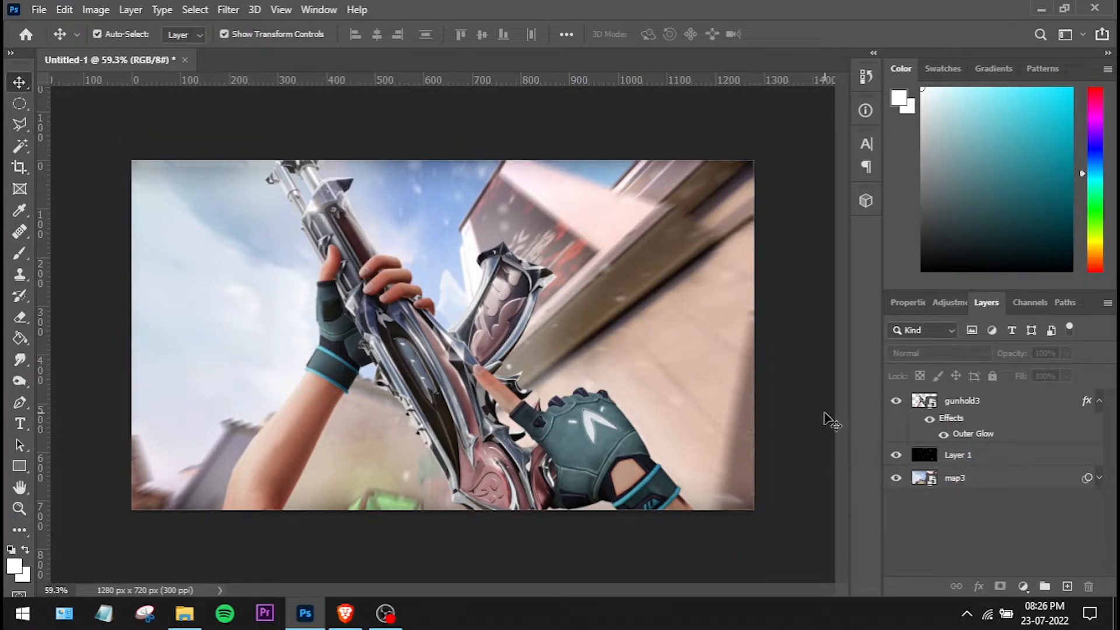
scroll(823, 417, "up", 3)
scroll(823, 417, "down", 3)
scroll(823, 417, "up", 1)
scroll(827, 417, "down", 1)
Add the white text "TUTORIAL" across the middle of the canvas in Akira Expanded Super Bold at 40 pt.
key("t")
left_click(209, 327)
left_click(657, 33)
left_click_drag(513, 367, 409, 311)
left_click(783, 305)
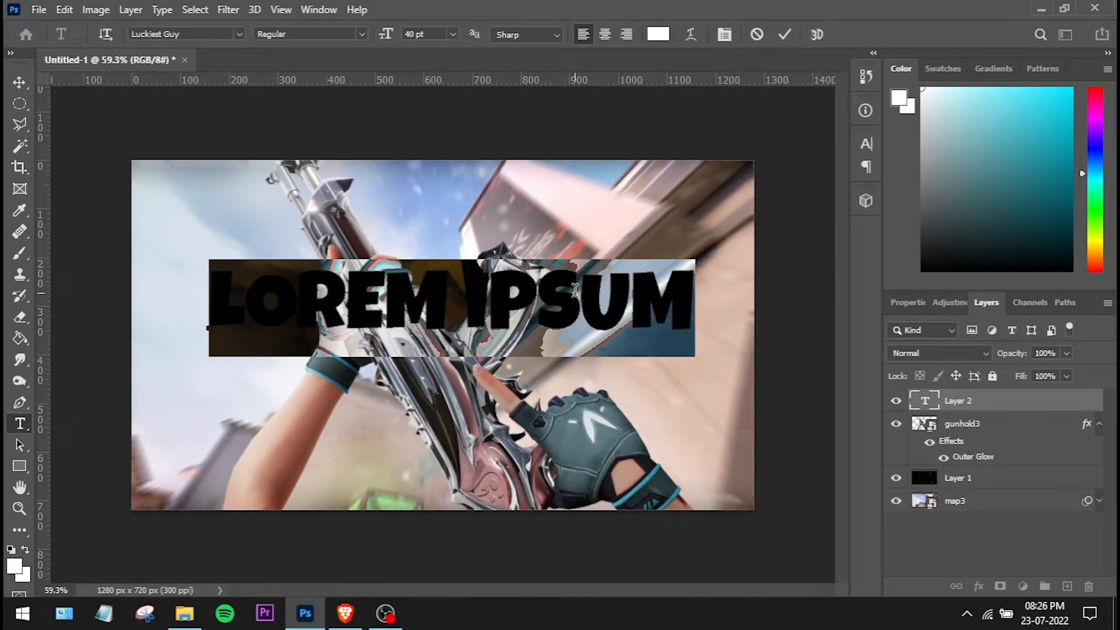
type("TUTORIAL")
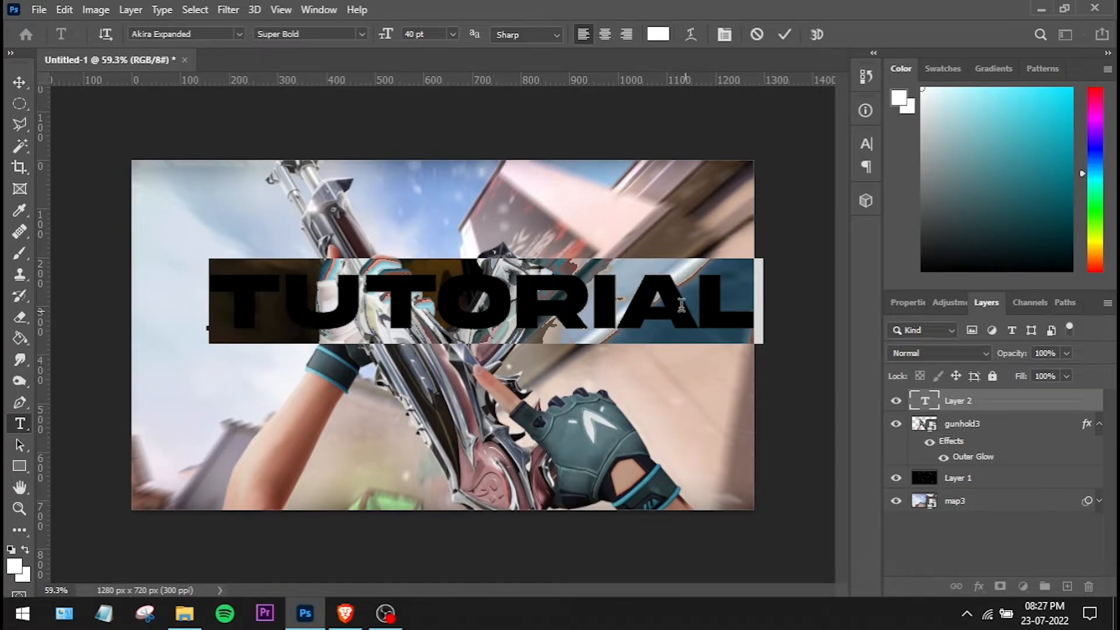
left_click(784, 35)
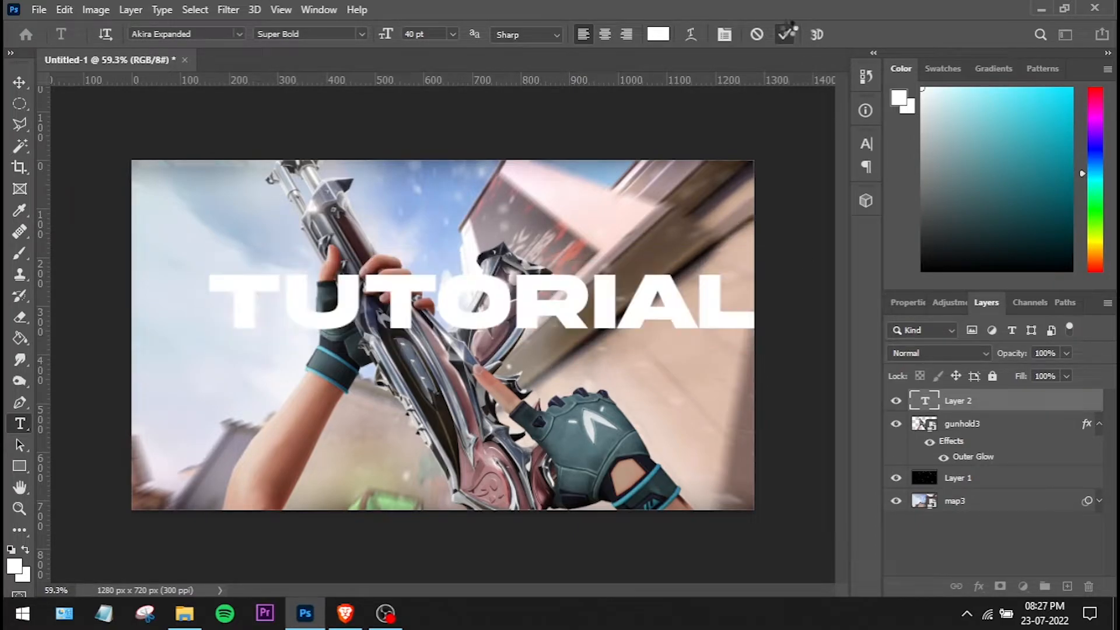
Centre the TUTORIAL text on the canvas and widen it proportionally to about 106%.
key("v")
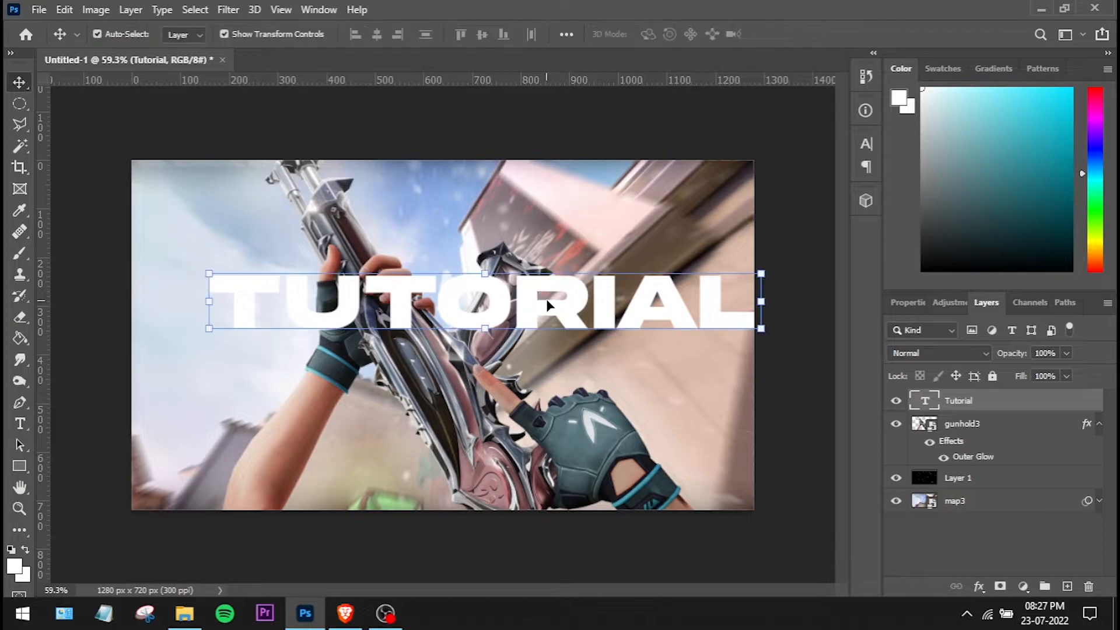
left_click_drag(583, 301, 536, 337)
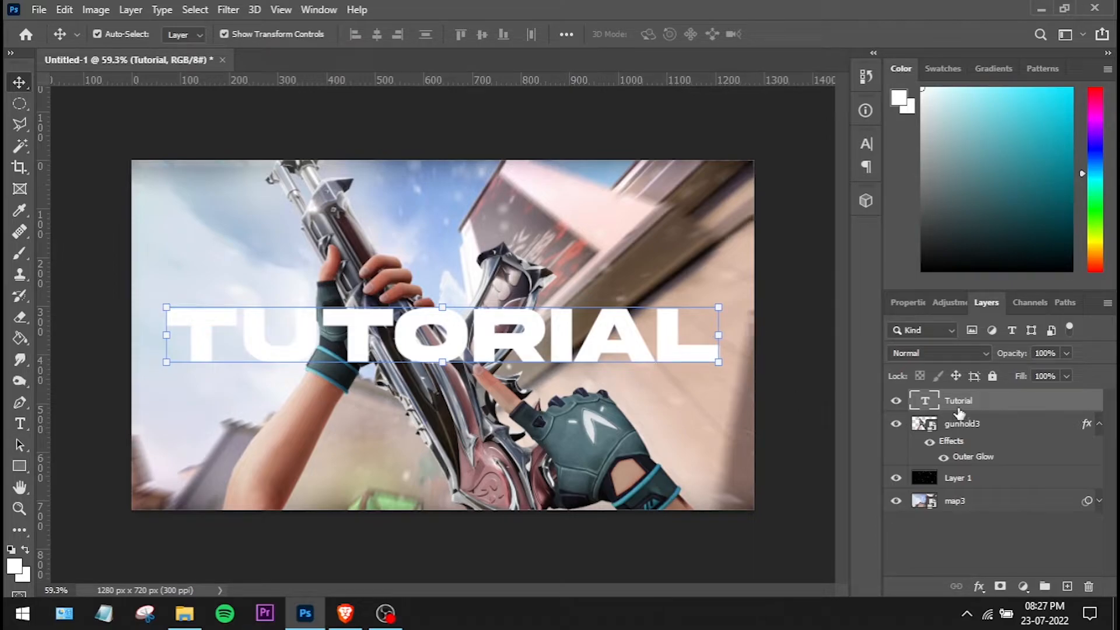
left_click_drag(720, 336, 738, 336)
left_click_drag(166, 336, 150, 335)
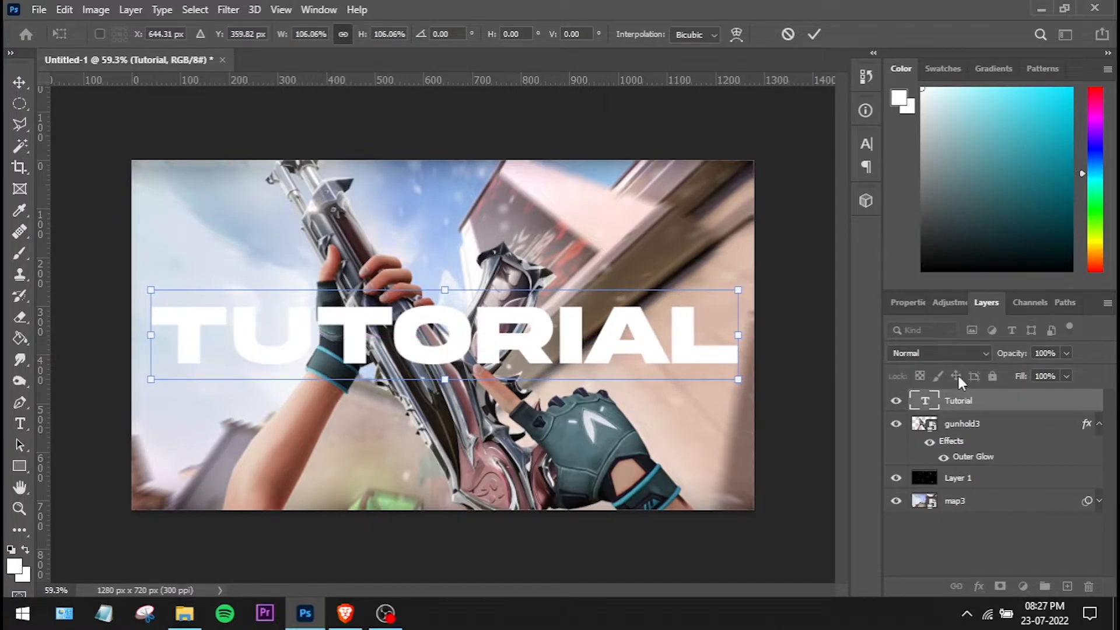
Set the TUTORIAL text layer's blend mode to Overlay and select the gunhold3 layer.
left_click(977, 352)
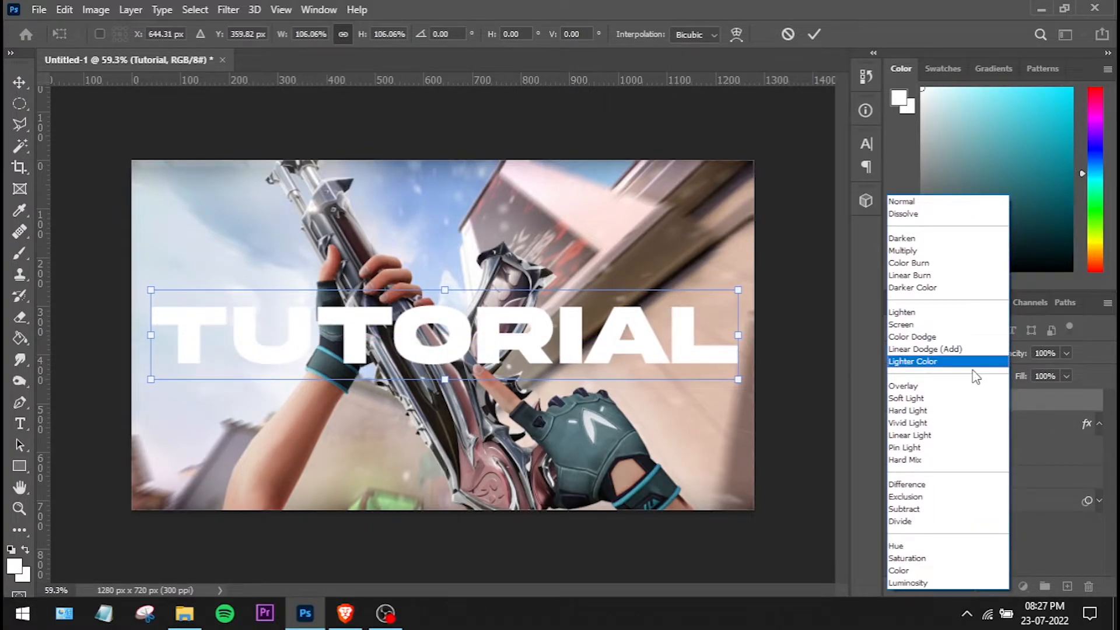
left_click(952, 386)
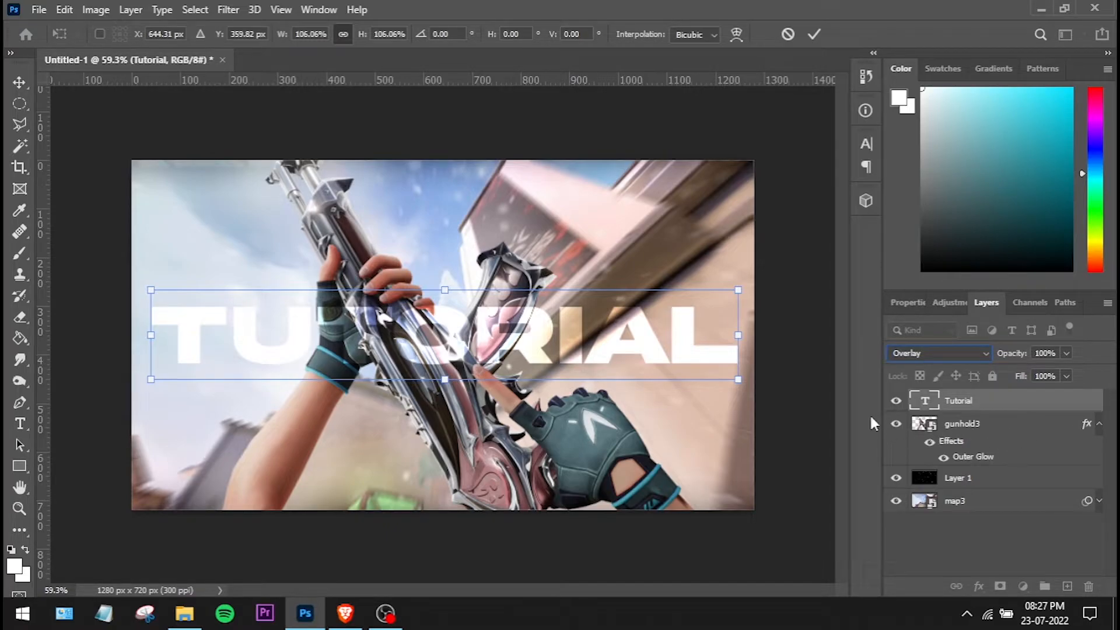
left_click(949, 450)
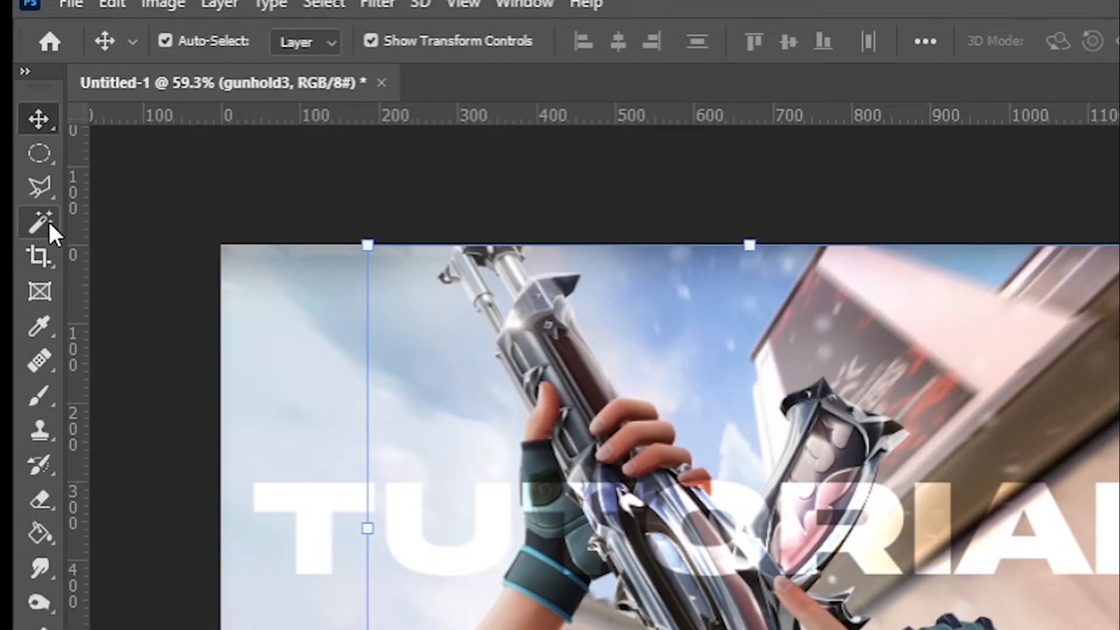
Select the subject of the gunhold3 layer automatically with Select Subject and turn the selection into a layer mask.
left_click(40, 223)
right_click(49, 236)
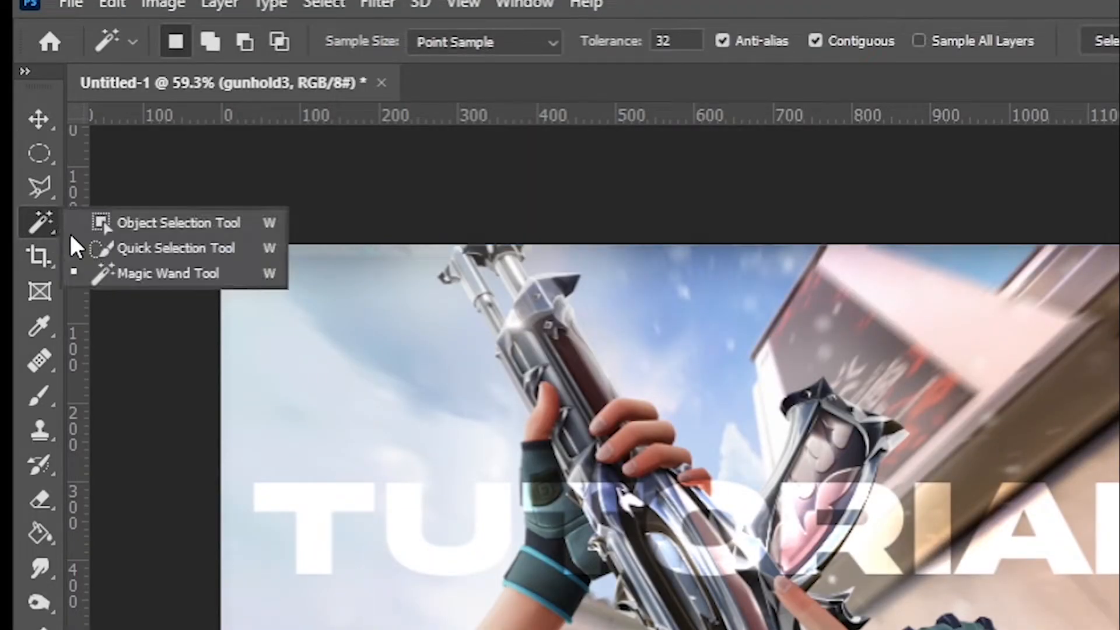
left_click(165, 276)
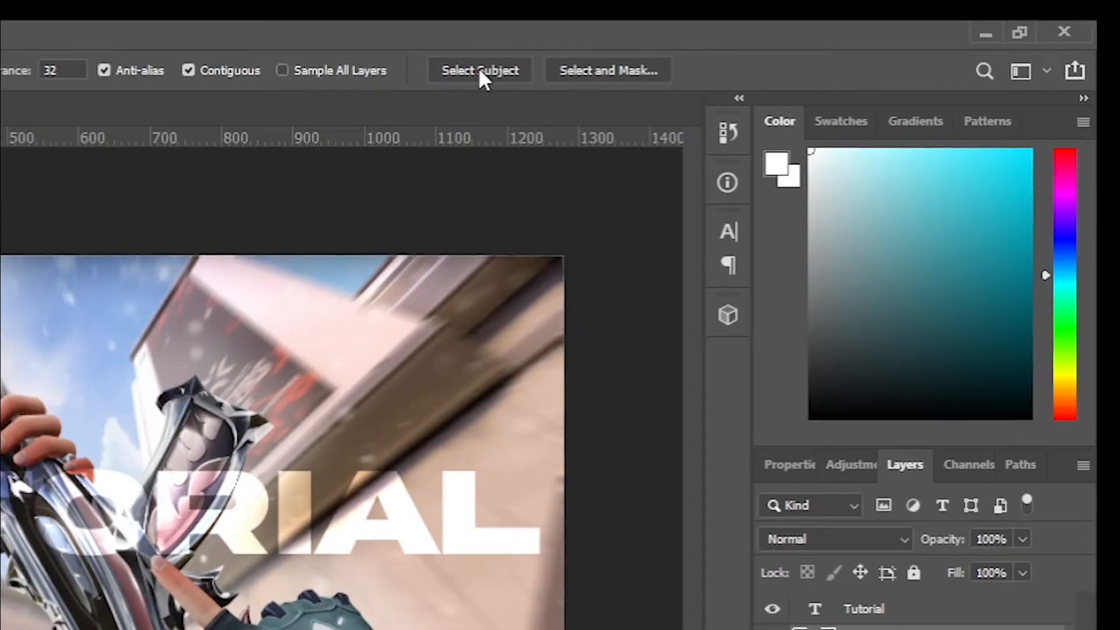
left_click(478, 69)
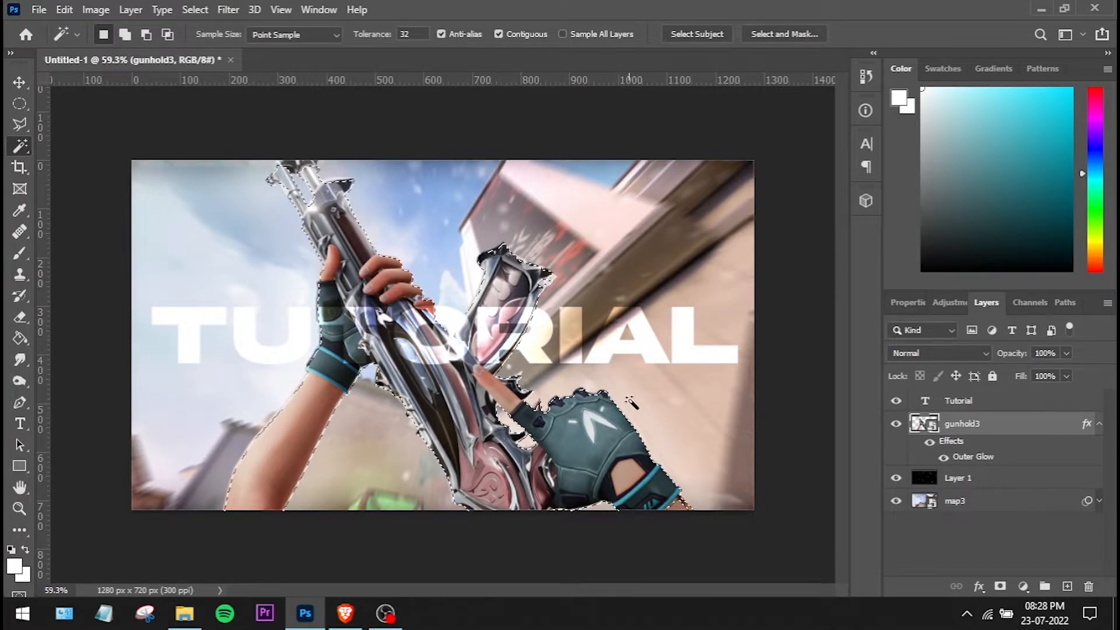
left_click(999, 587)
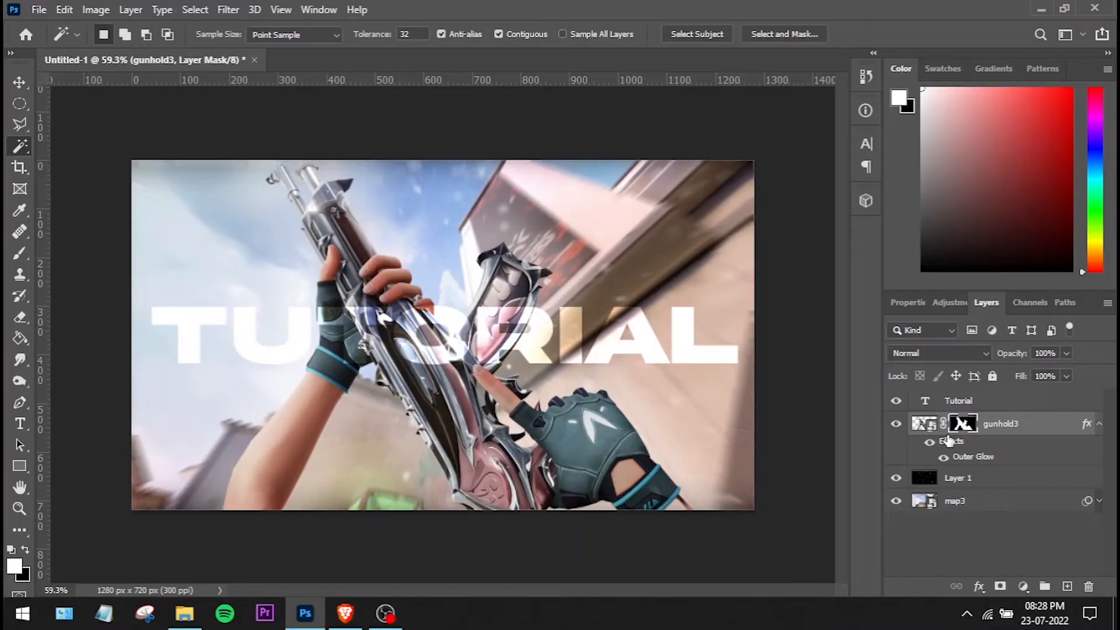
Duplicate the Tutorial text layer and mask the copy with the inverted shape of the gunhold3 layer mask.
left_click(968, 401)
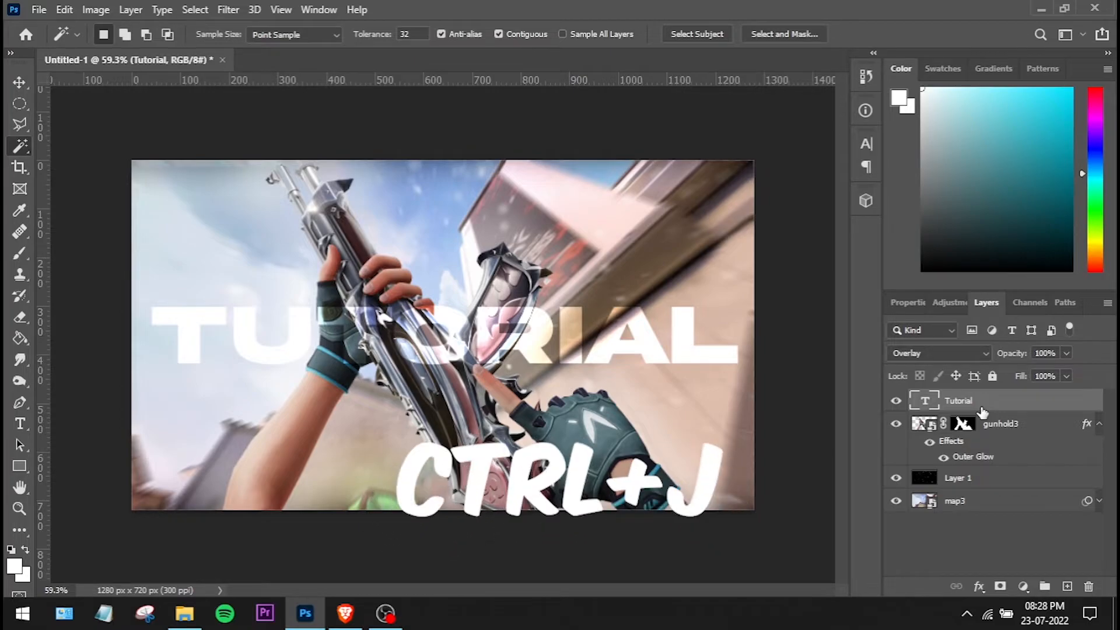
key("ctrl+j")
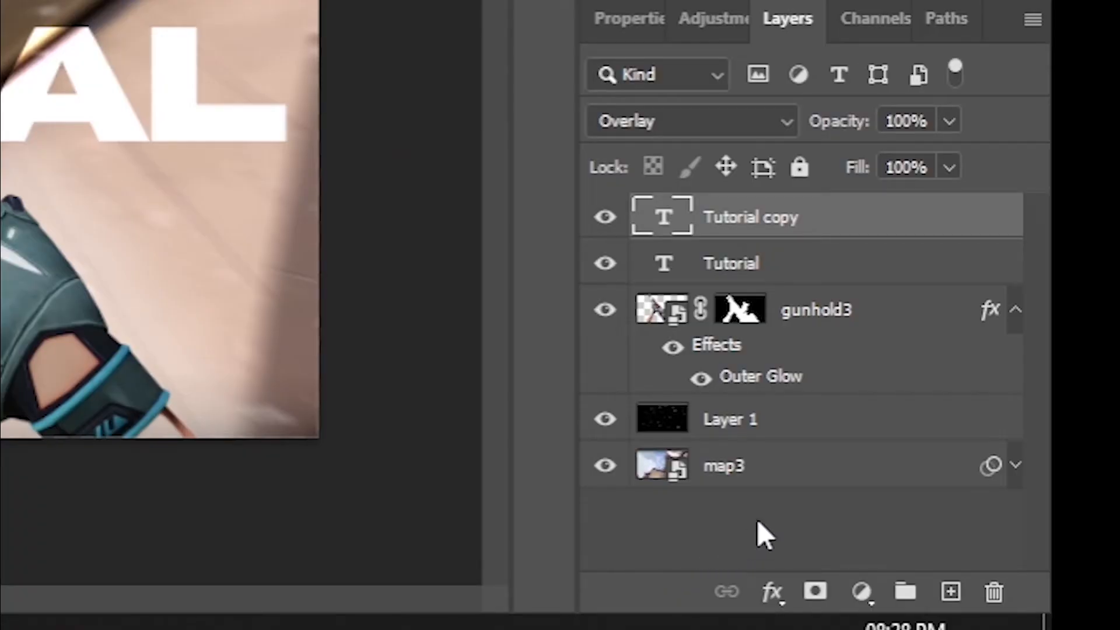
left_click_drag(740, 309, 744, 318)
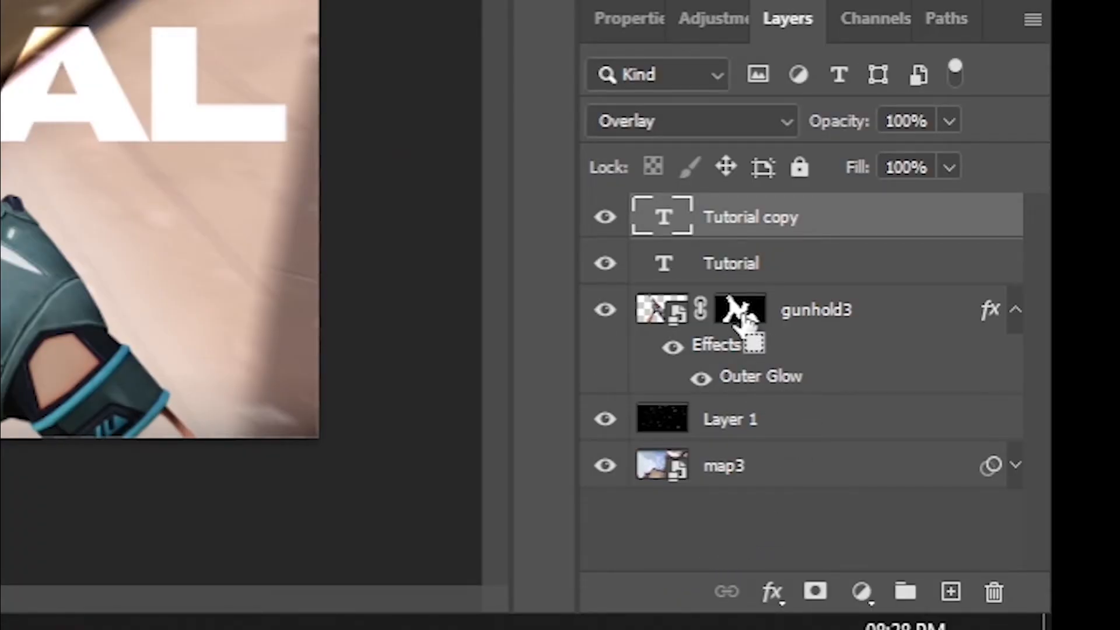
left_click(742, 318, "ctrl")
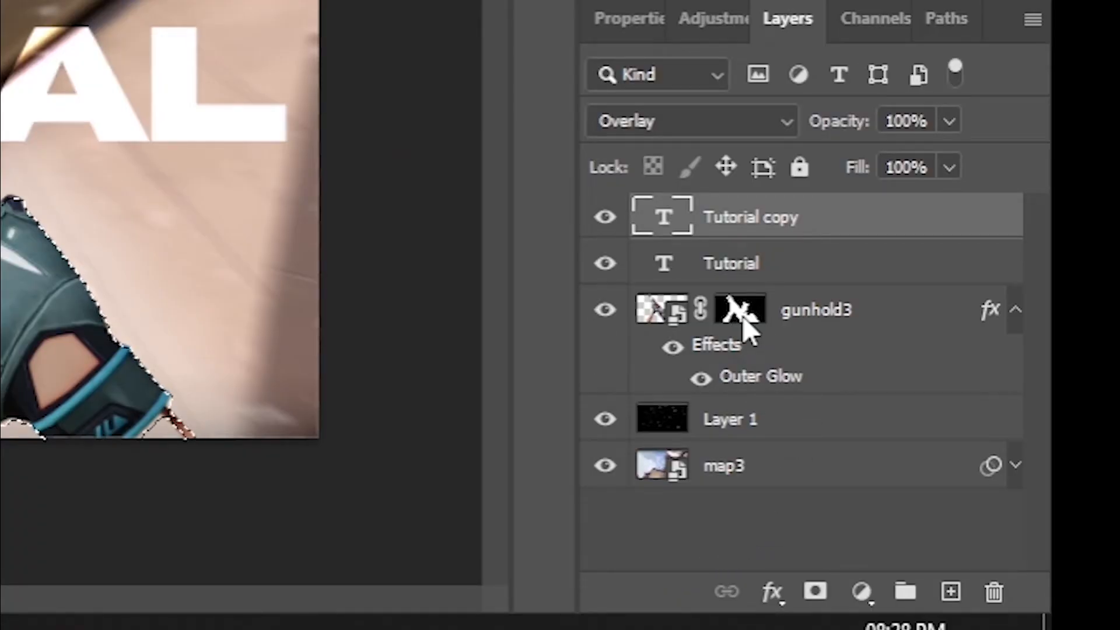
left_click(815, 592)
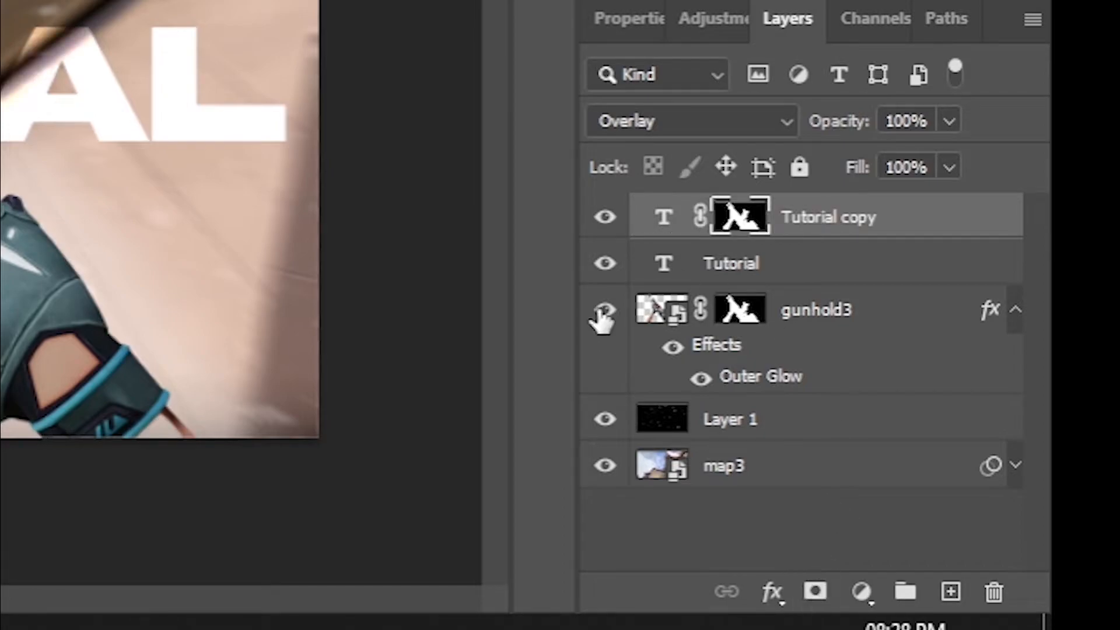
left_click_drag(753, 233, 743, 233)
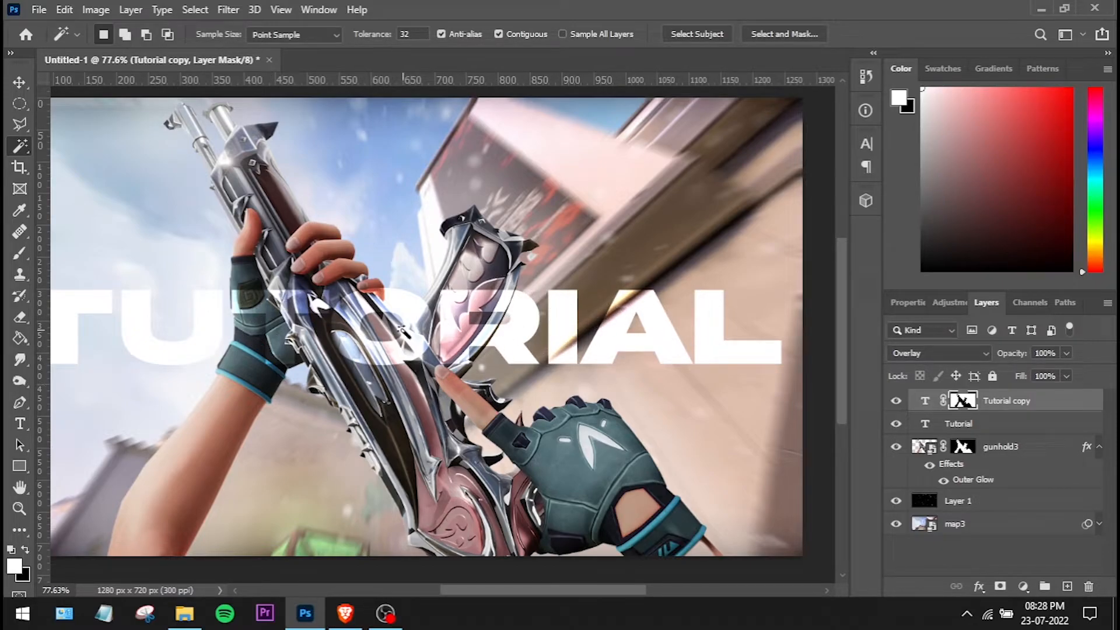
Set the blend mode of the masked Tutorial copy layer to Normal.
left_click_drag(253, 315, 381, 317)
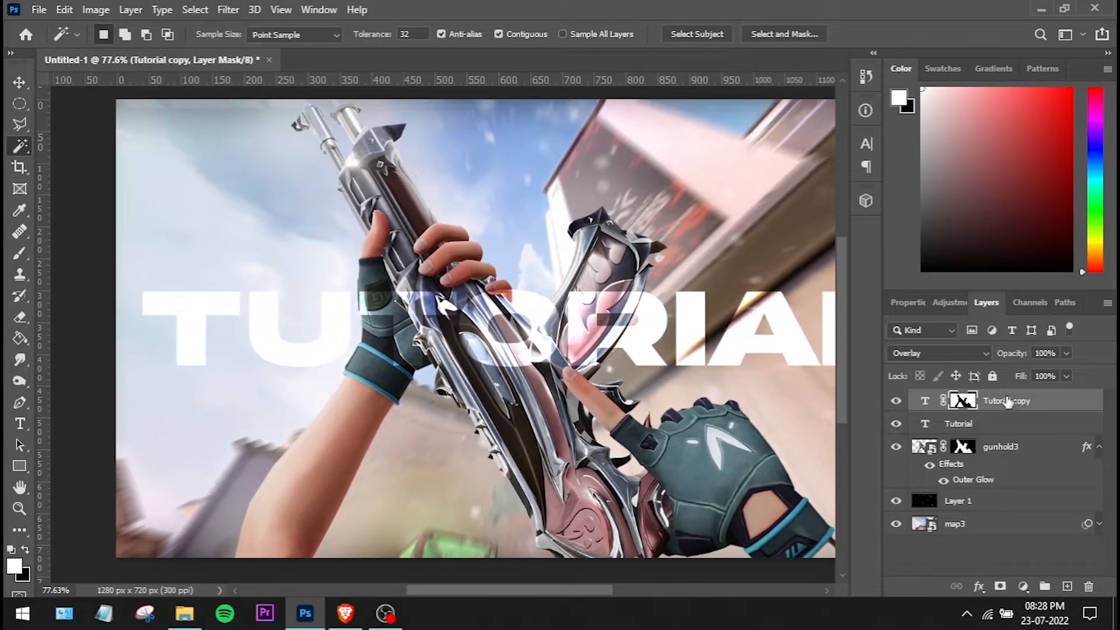
left_click(958, 353)
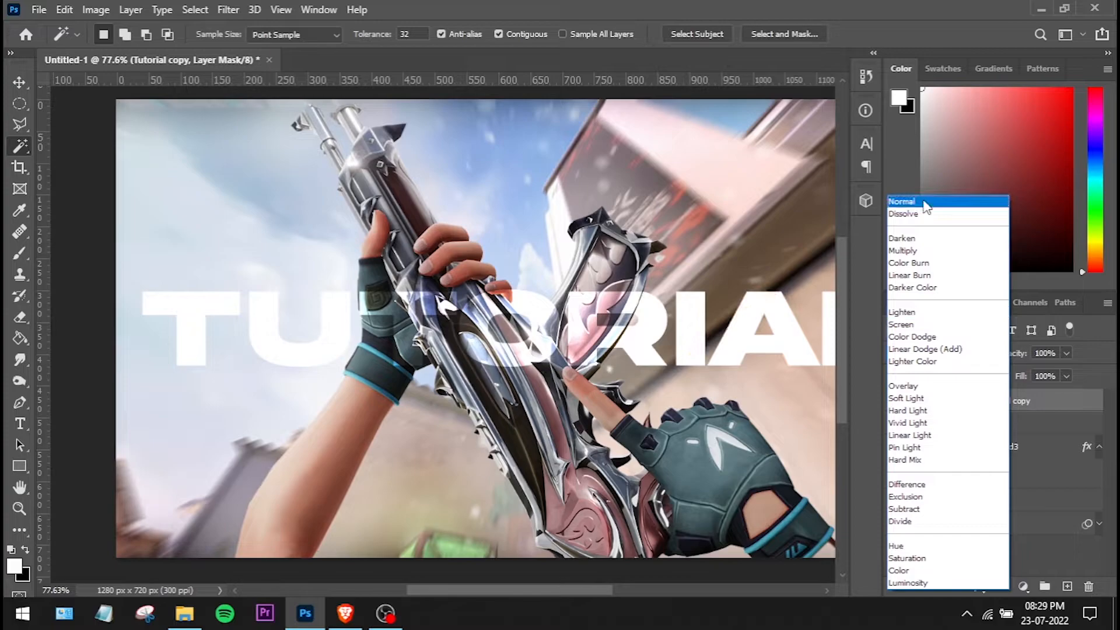
left_click(922, 201)
scroll(491, 386, "down", 2)
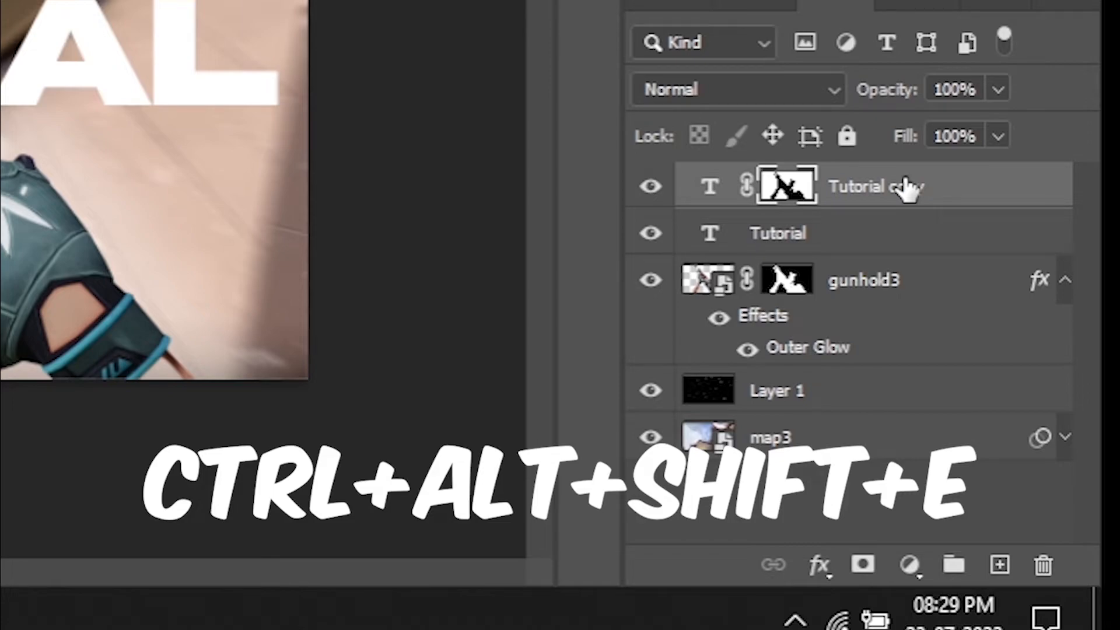
Stamp all visible layers into a new merged layer and group all the layers beneath it.
key("ctrl+alt+shift+e")
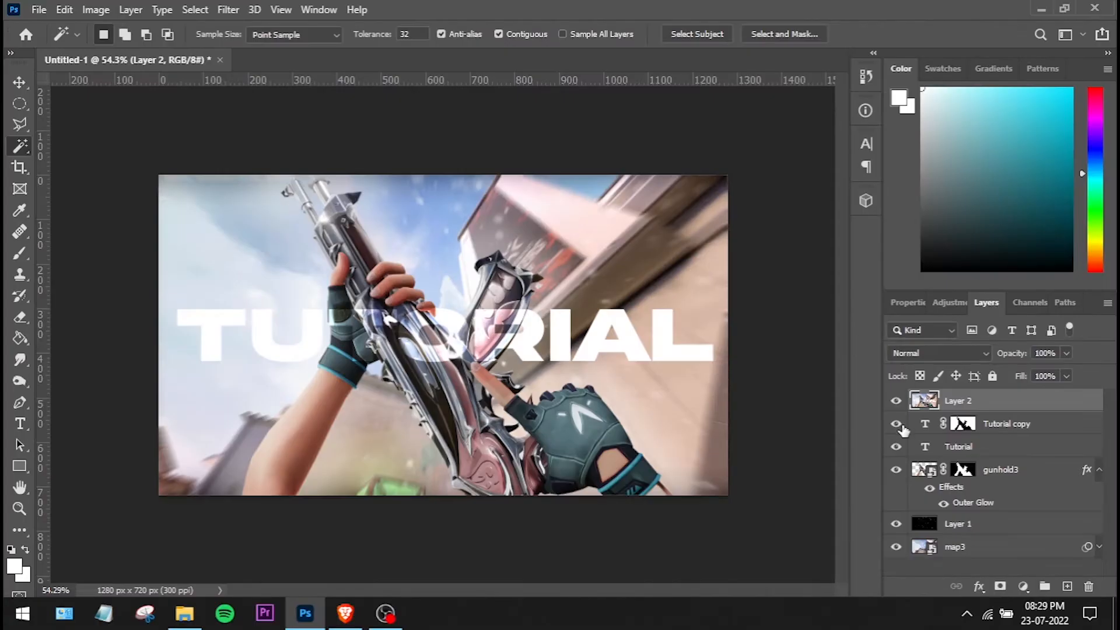
left_click(1026, 424)
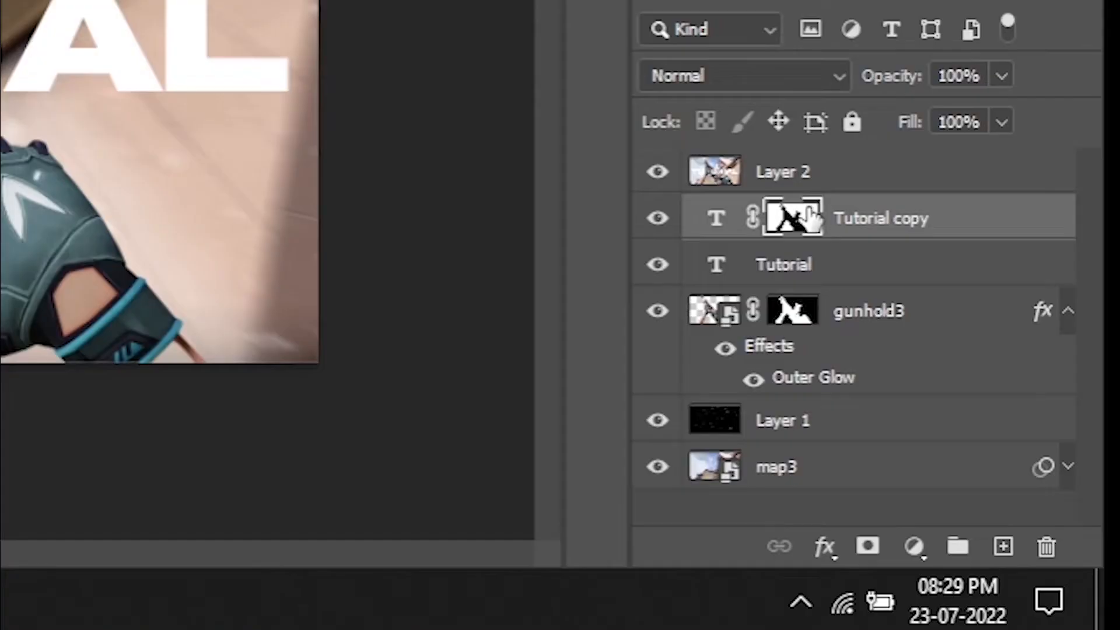
left_click(834, 478, "shift")
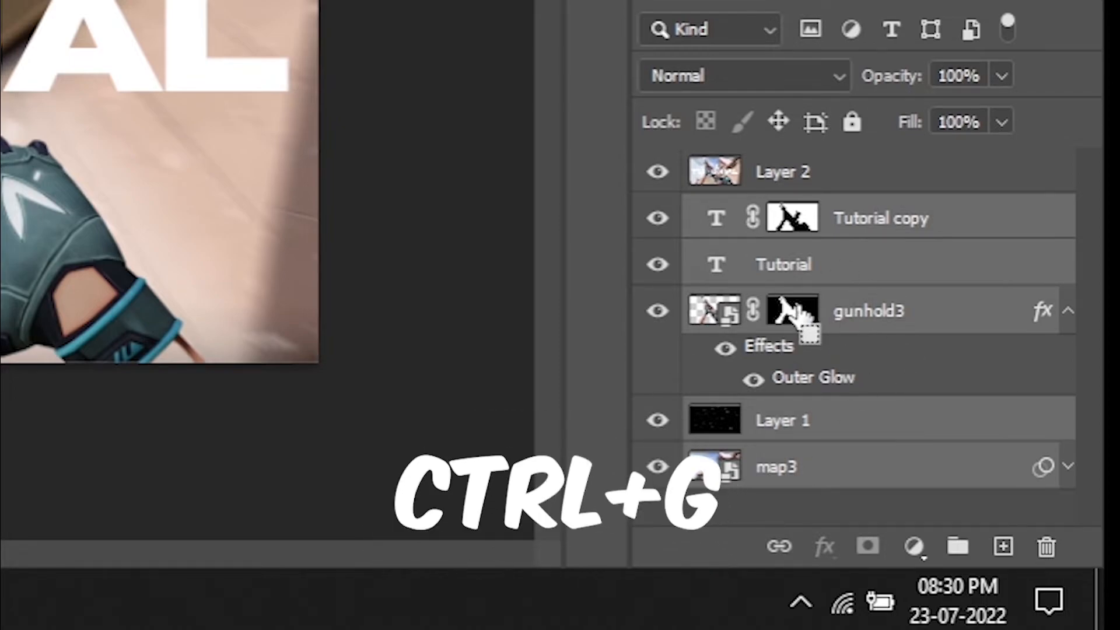
key("ctrl+g")
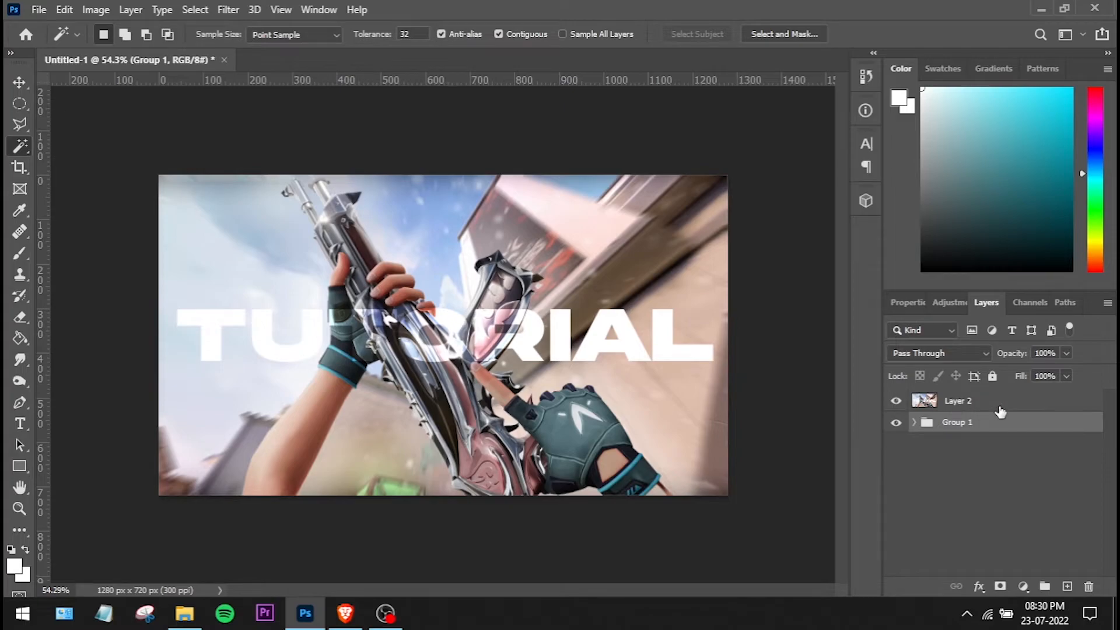
Open the Camera Raw Filter for the merged layer with a side-by-side before and after view.
left_click(993, 408)
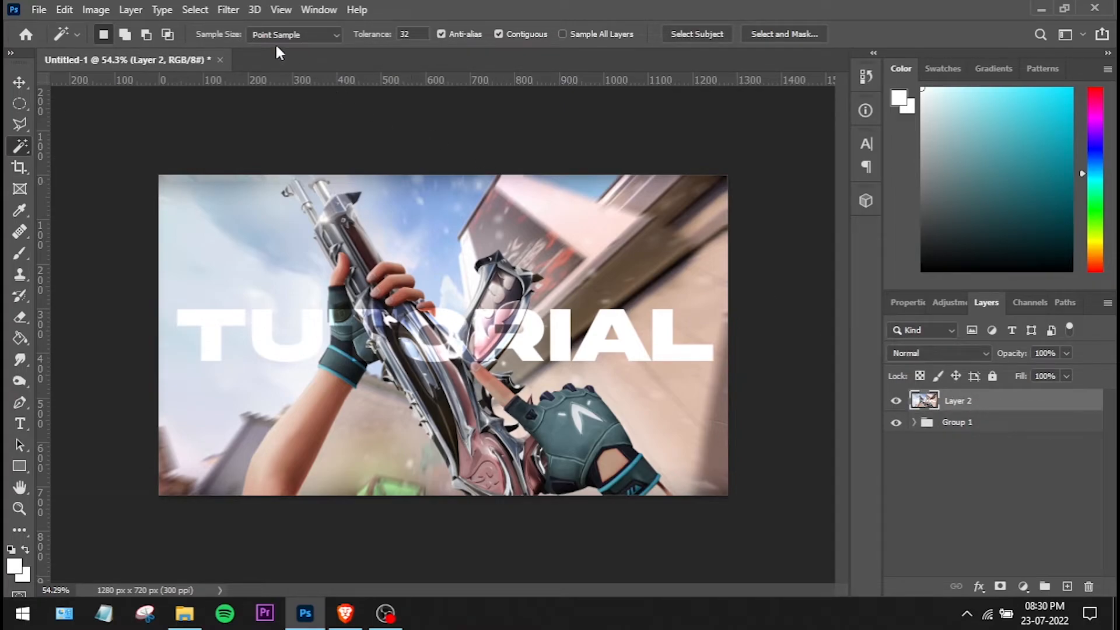
left_click(235, 8)
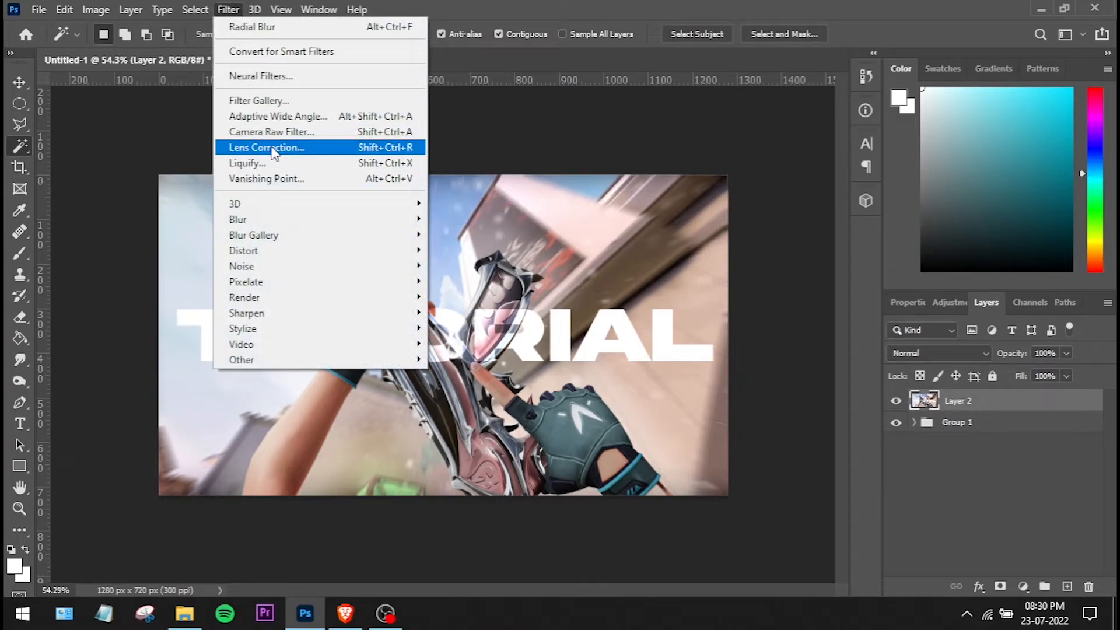
left_click(271, 131)
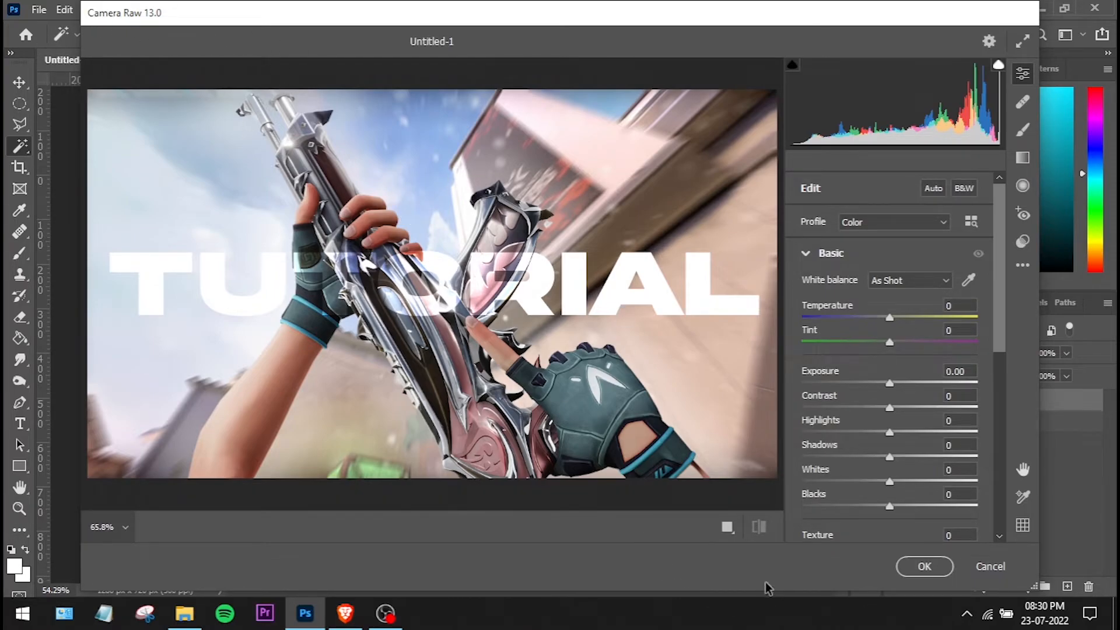
left_click(727, 526)
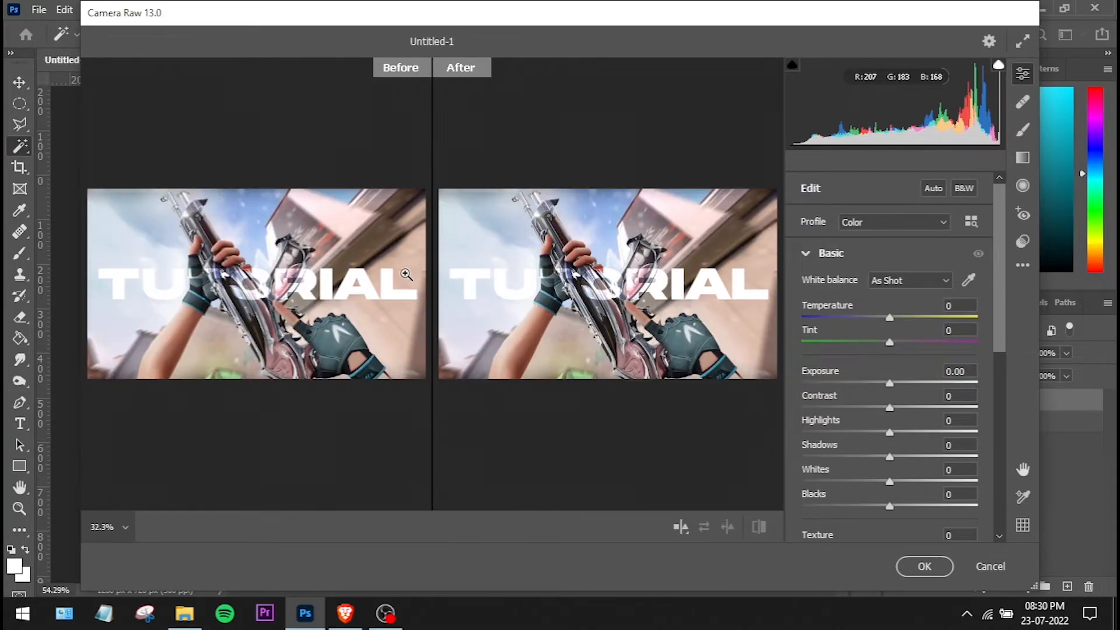
Set Temperature to -13, Exposure to -0.50, Contrast to +36, Highlights to +37 and Shadows to +19.
left_click_drag(888, 318, 876, 318)
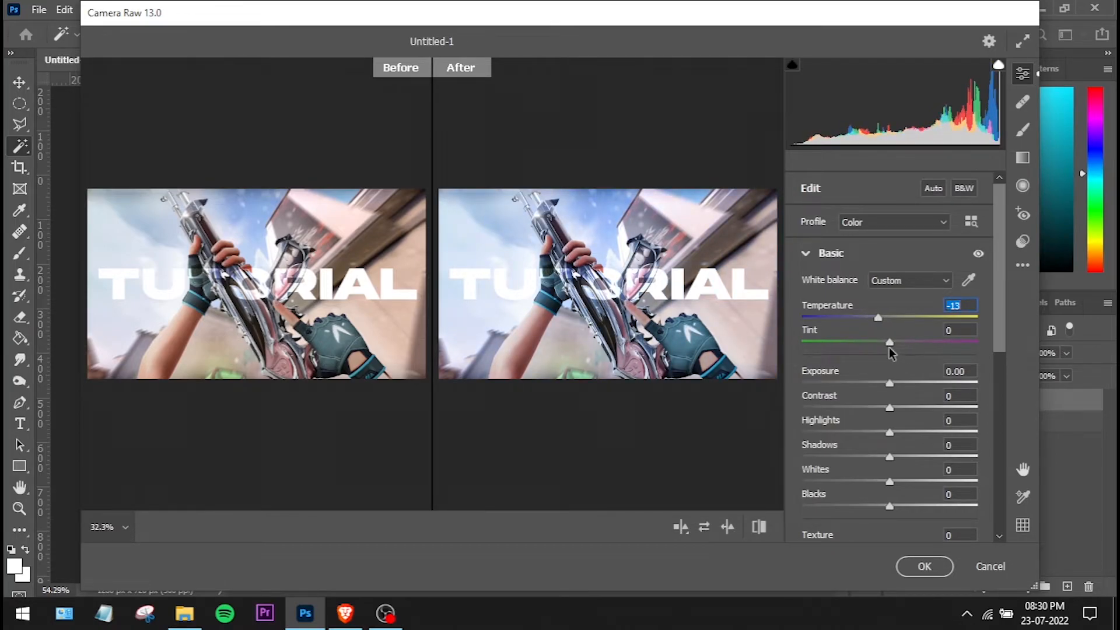
mouse_move(889, 383)
left_mouse_down()
mouse_move(904, 386)
mouse_move(879, 386)
left_mouse_up()
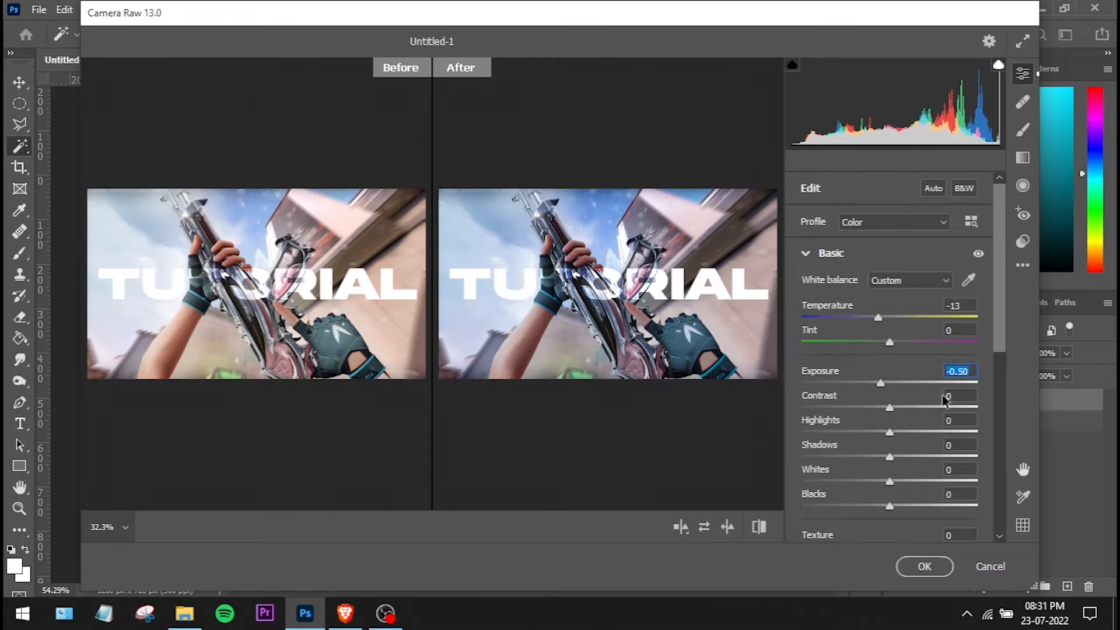
left_click_drag(889, 408, 922, 408)
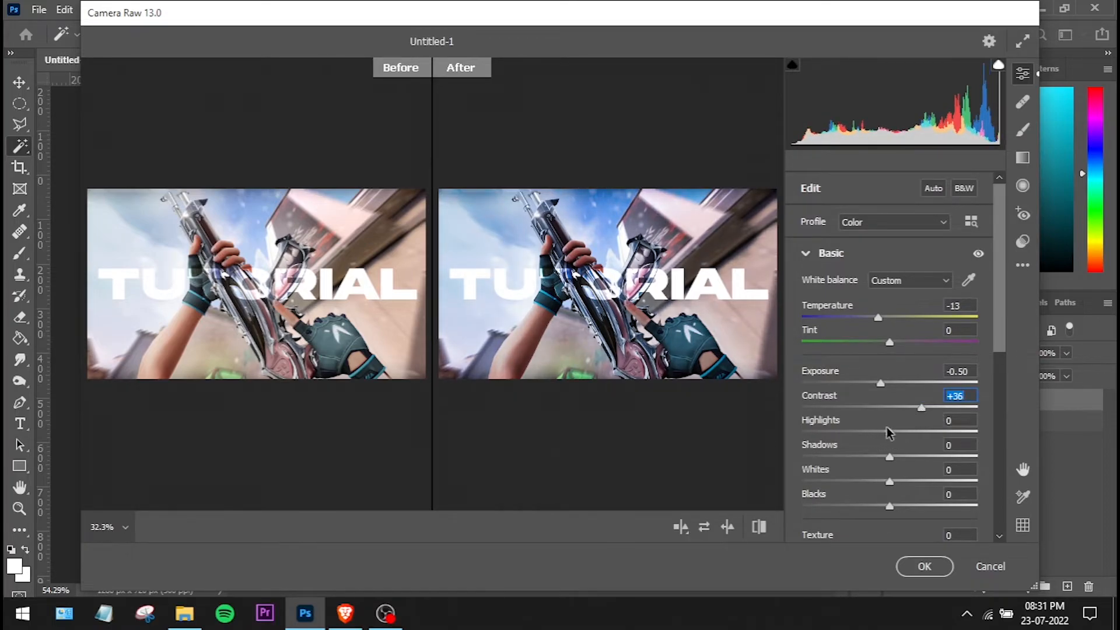
left_click_drag(890, 431, 908, 455)
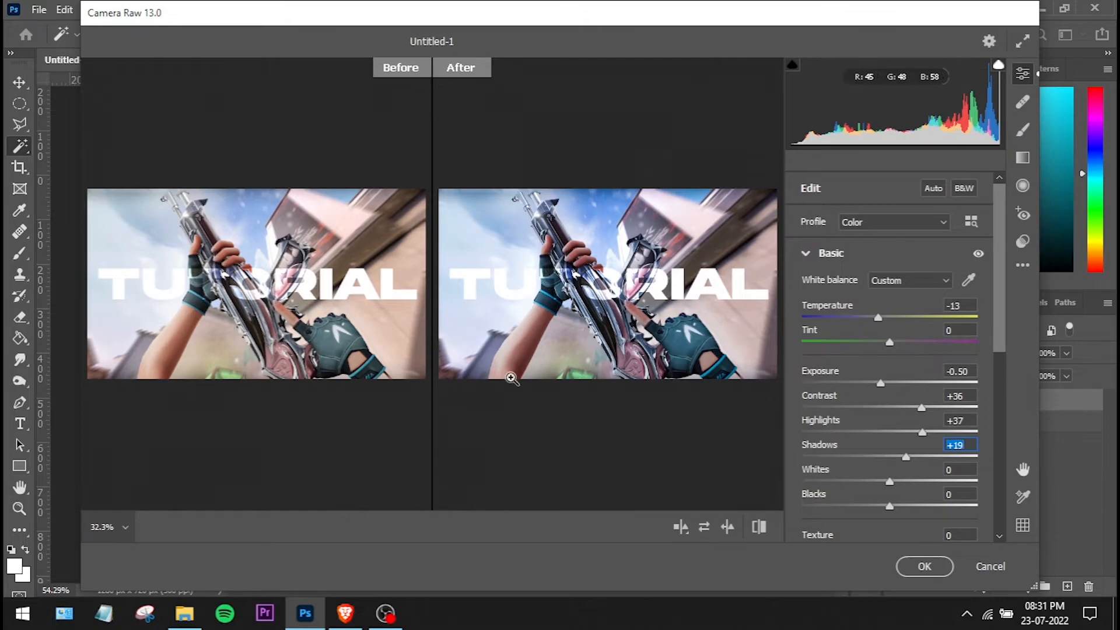
Set Whites to -49 and Blacks to -20 in the Camera Raw adjustments.
scroll(898, 457, "down", 1)
left_click_drag(890, 444, 845, 445)
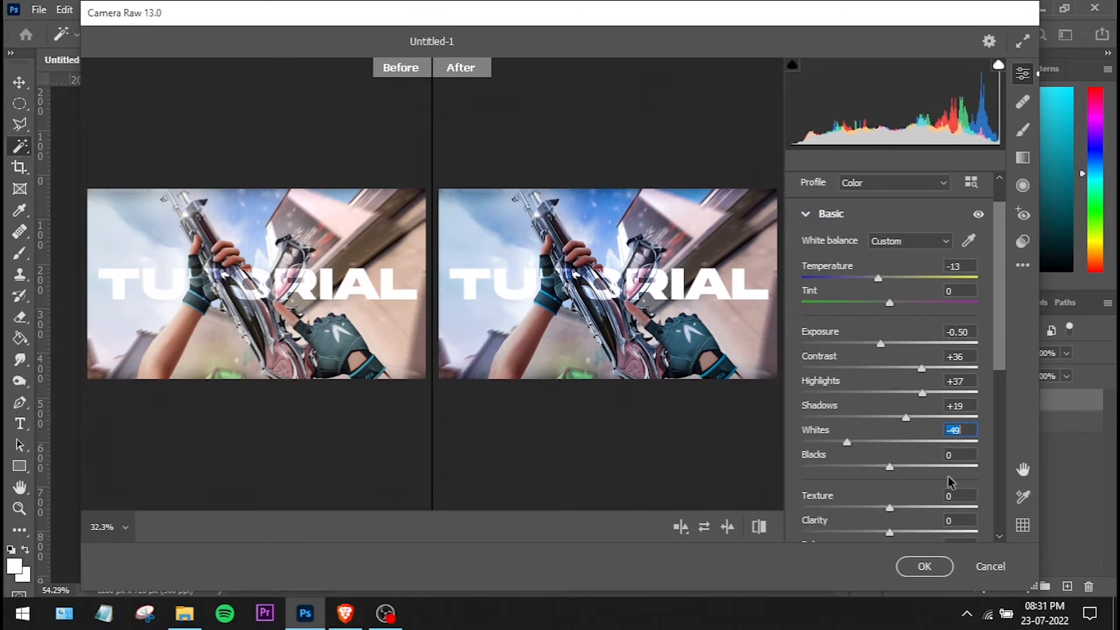
scroll(950, 481, "down", 1)
left_click(889, 428)
mouse_move(889, 428)
left_mouse_down()
mouse_move(835, 434)
mouse_move(870, 435)
left_mouse_up()
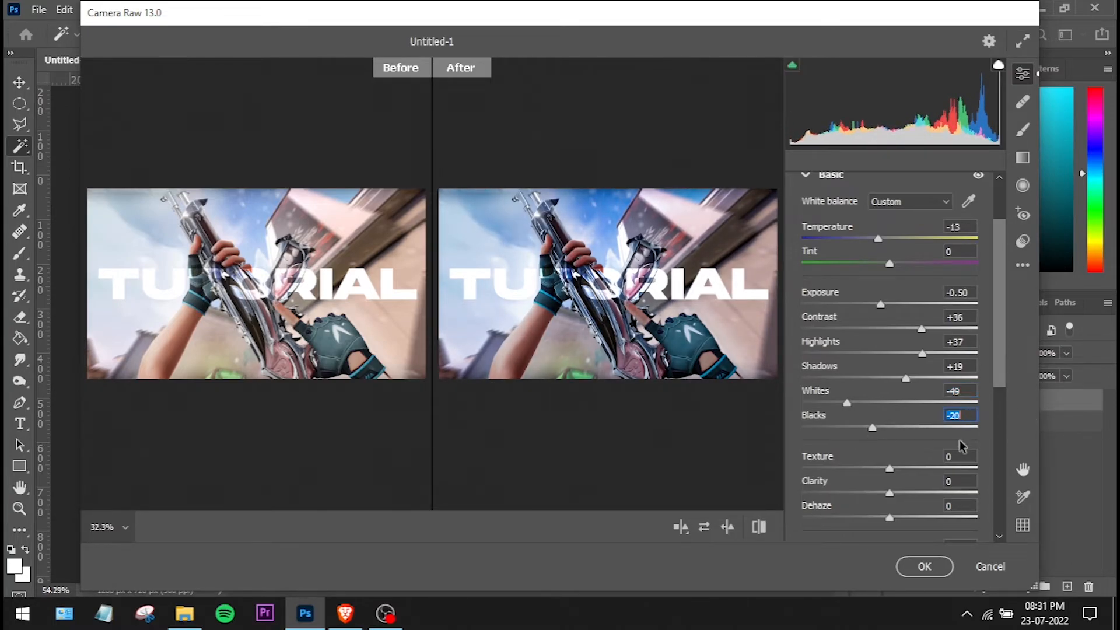
Set Texture to -10, Clarity to +14 and Dehaze to -7 in the Camera Raw adjustments.
scroll(903, 443, "down", 1)
left_click_drag(892, 429, 812, 438)
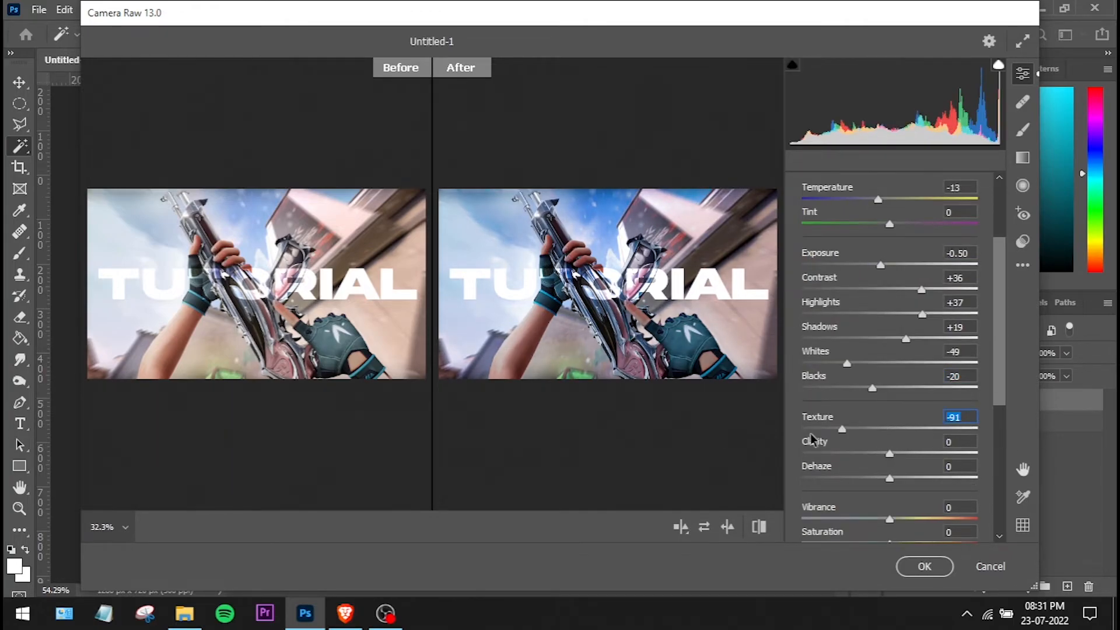
left_click_drag(528, 431, 903, 459)
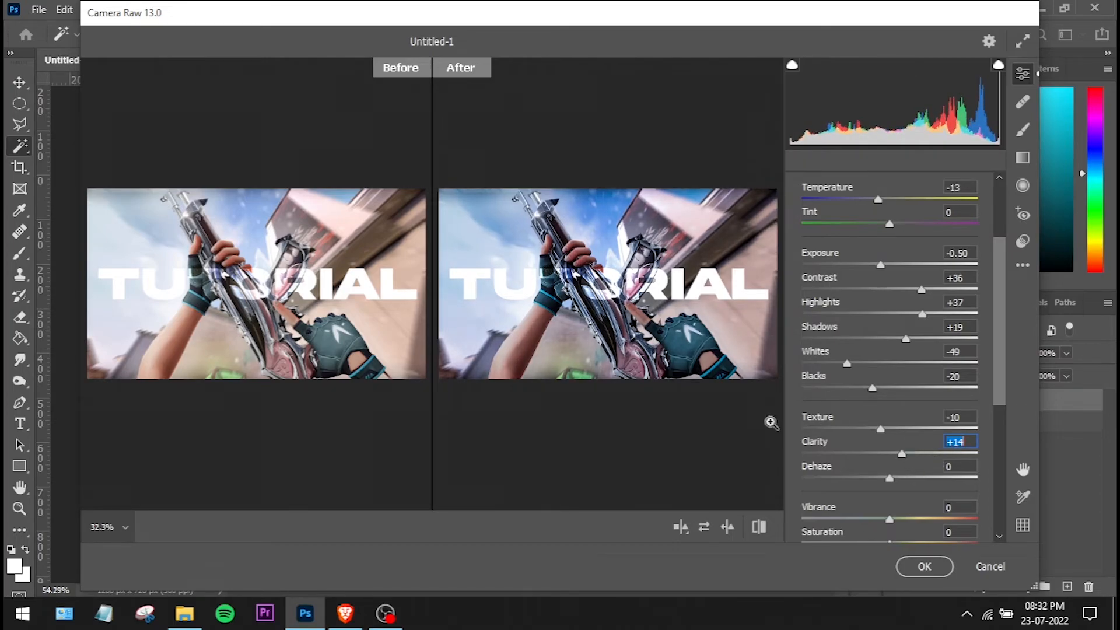
scroll(890, 457, "down", 1)
mouse_move(889, 441)
left_mouse_down()
mouse_move(845, 440)
mouse_move(882, 436)
left_mouse_up()
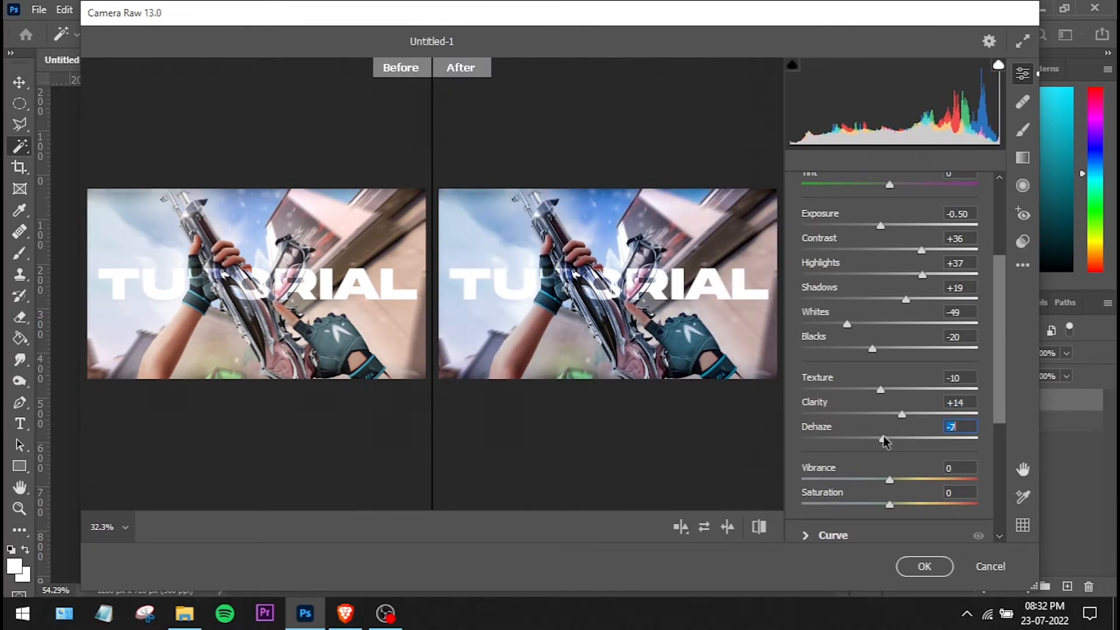
Raise Vibrance to +63 and Saturation to +37, and apply the Camera Raw Filter to the merged layer.
scroll(886, 442, "down", 1)
left_click(890, 441)
left_click_drag(890, 442, 946, 447)
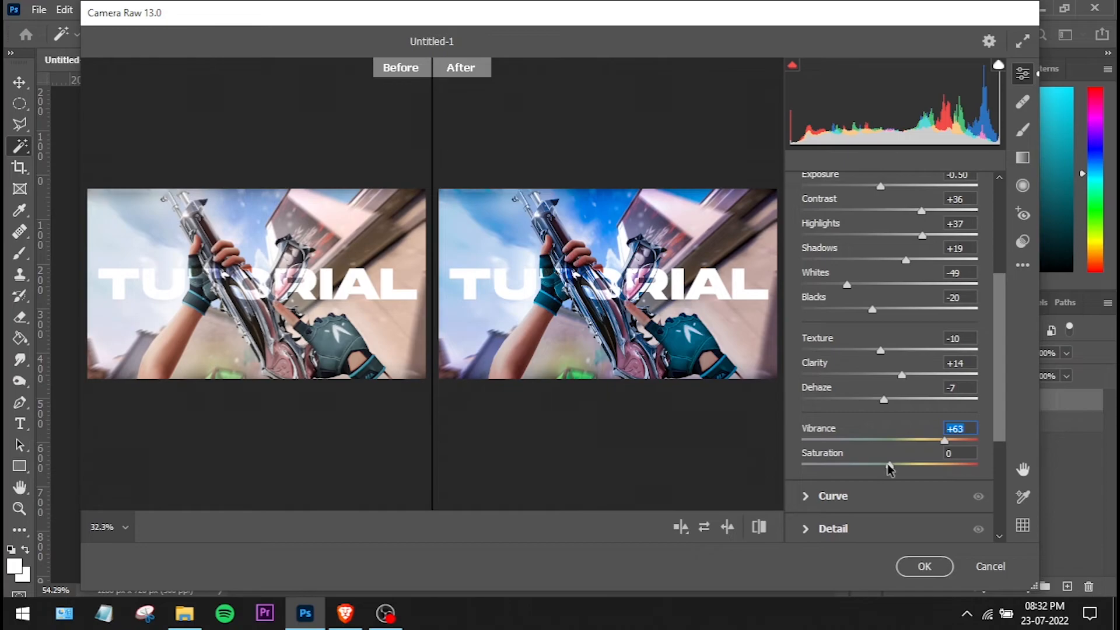
left_click_drag(890, 465, 923, 465)
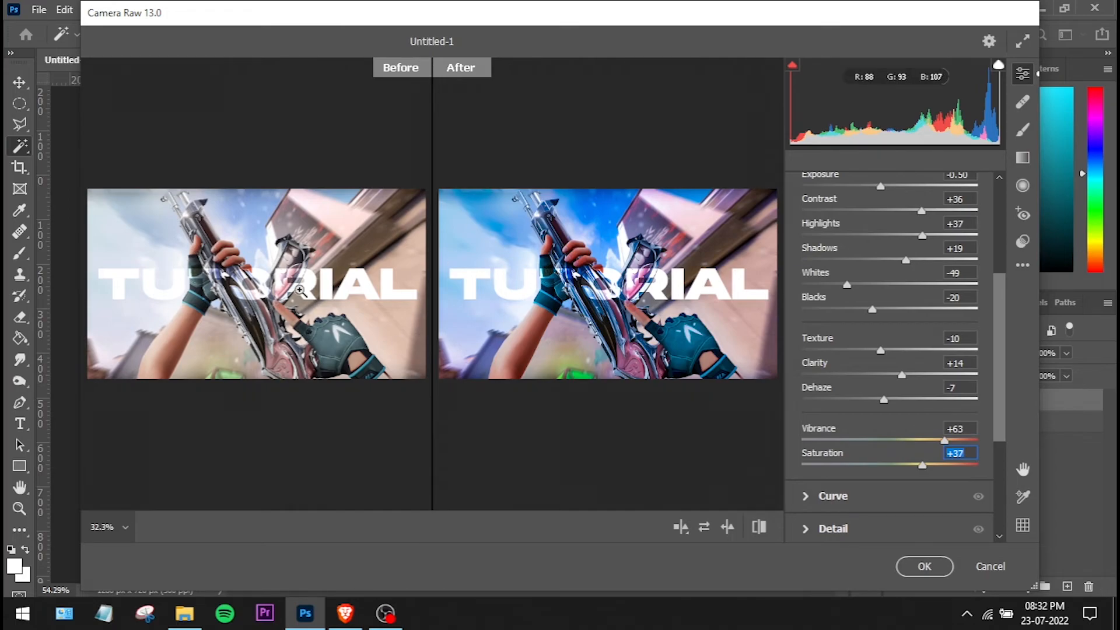
left_click(927, 567)
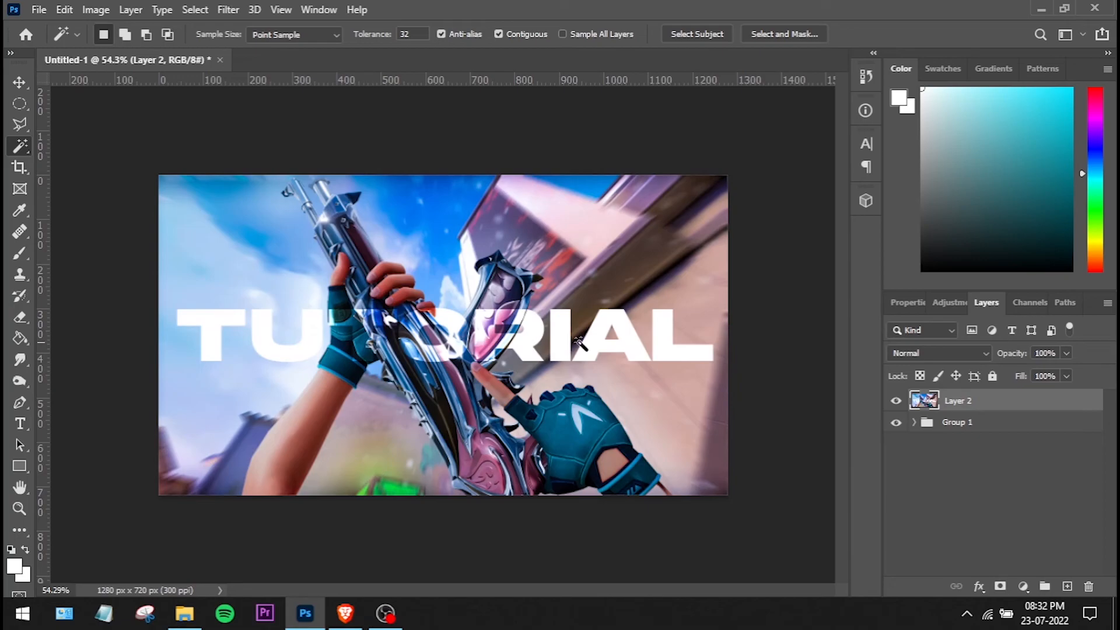
Export the finished thumbnail as a PNG at 1280 x 720 px and 100% scale with transparency.
scroll(780, 327, "down", 6)
scroll(782, 322, "up", 5)
scroll(782, 321, "down", 2)
scroll(782, 320, "up", 1)
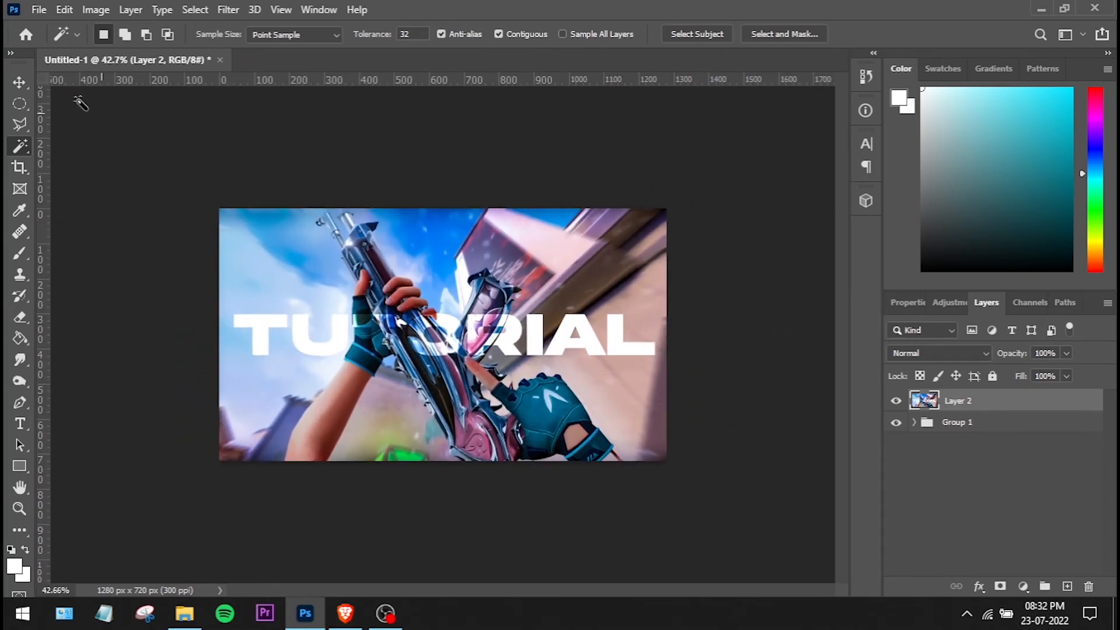
left_click(39, 10)
mouse_move(74, 245)
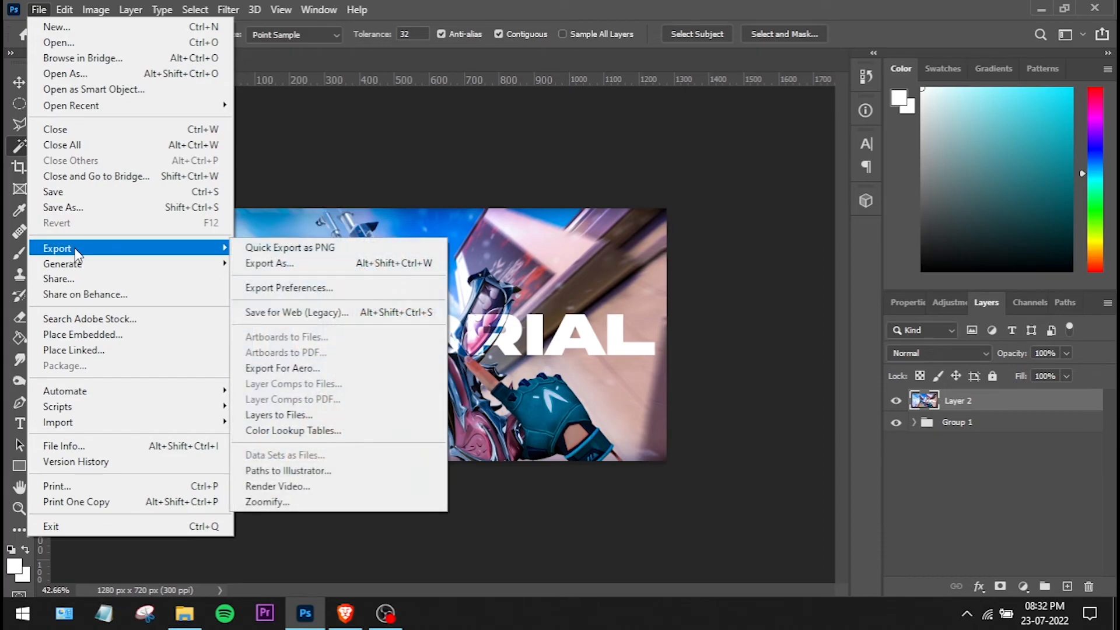
left_click(293, 264)
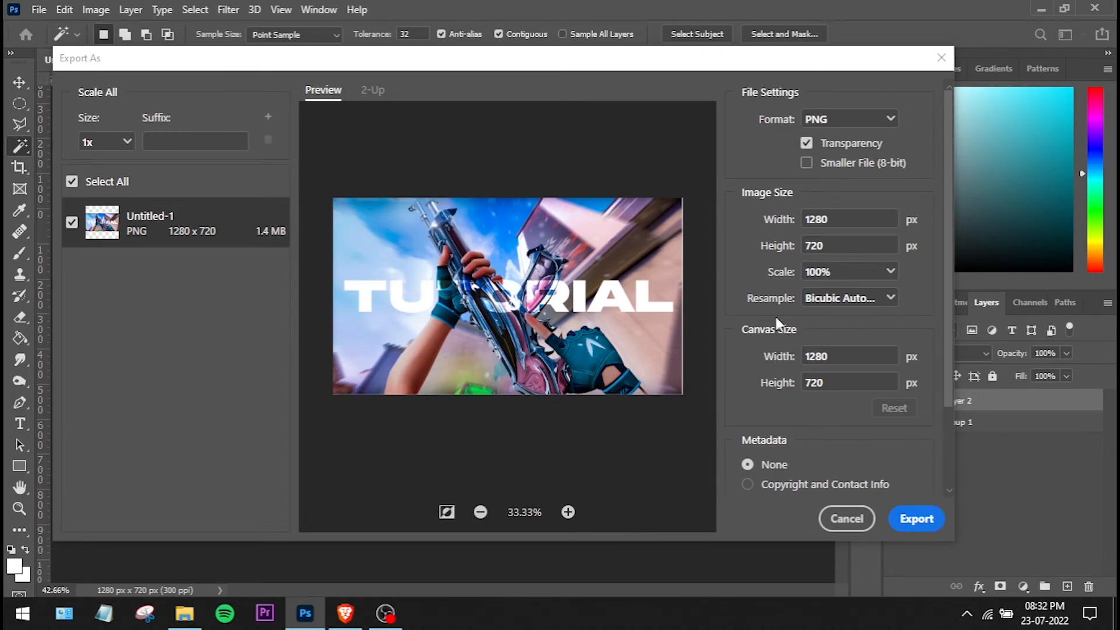
left_click(918, 517)
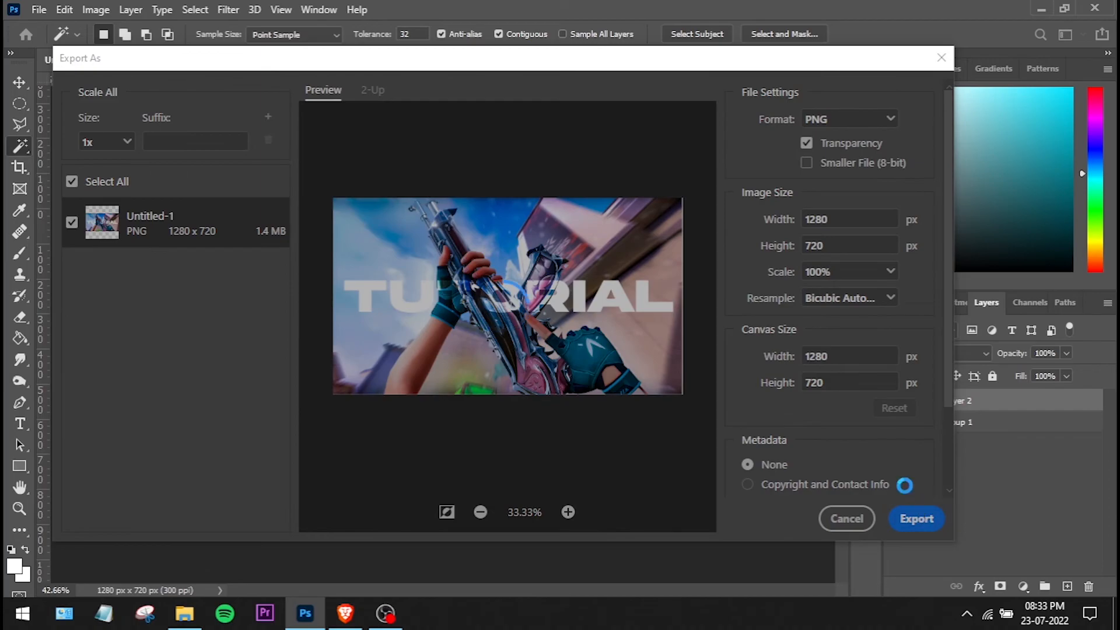